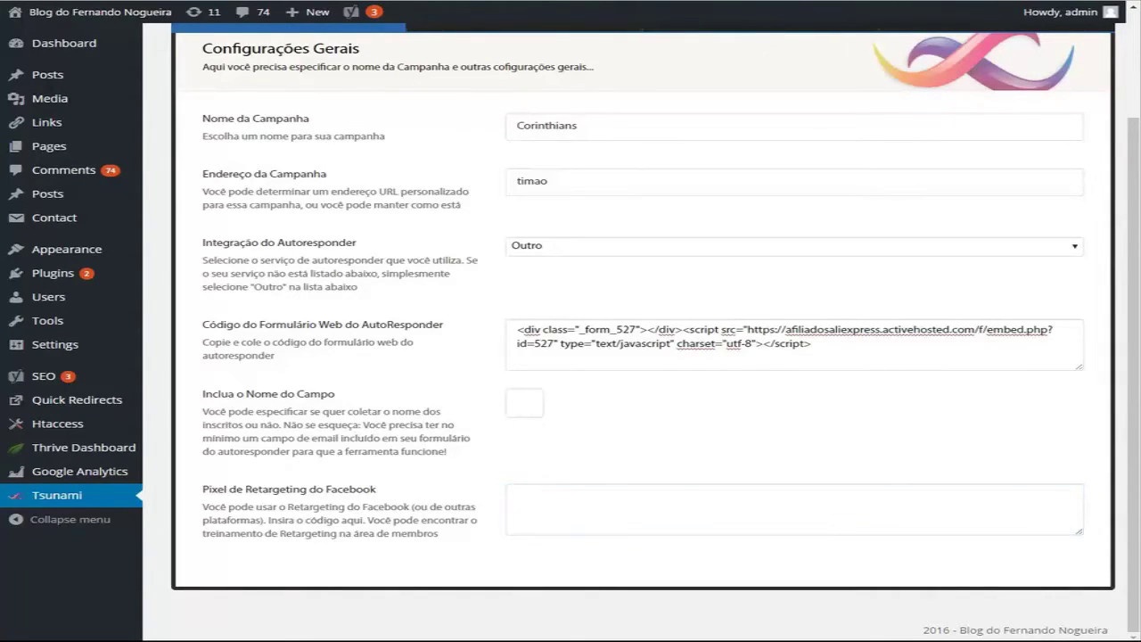
Step: Paste the Facebook Pixel code into the 'Pixel de Retargeting do Facebook' field
{"action": "left_click", "coordinate": [686, 504]}
{"action": "key", "text": "ctrl+v"}
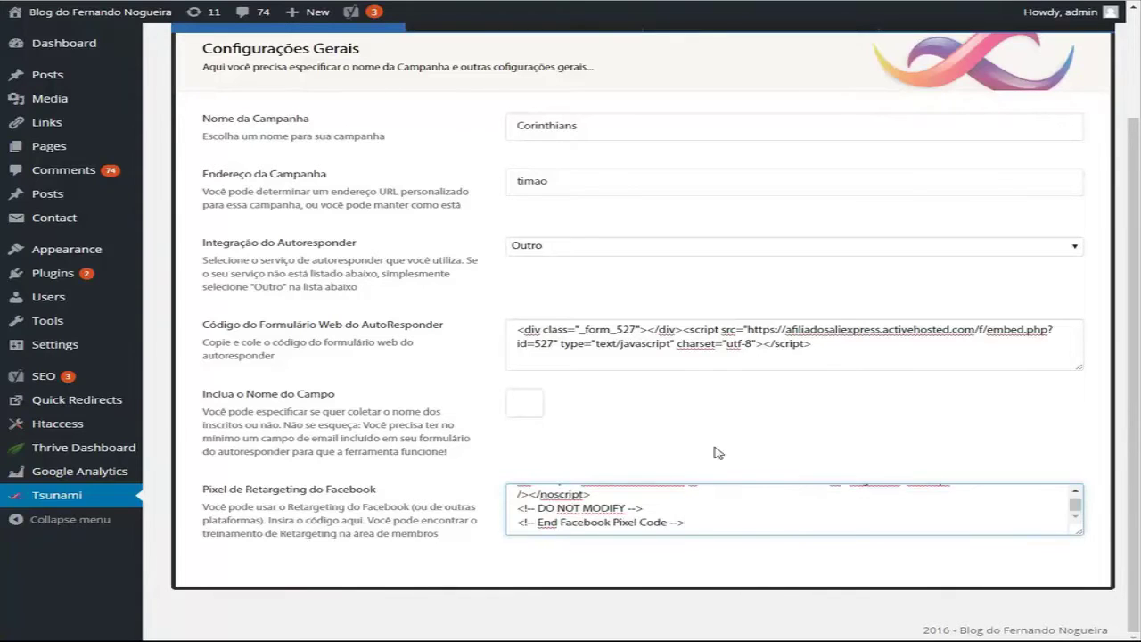
{"action": "scroll", "coordinate": [703, 477], "scroll_direction": "up", "scroll_amount": 3}
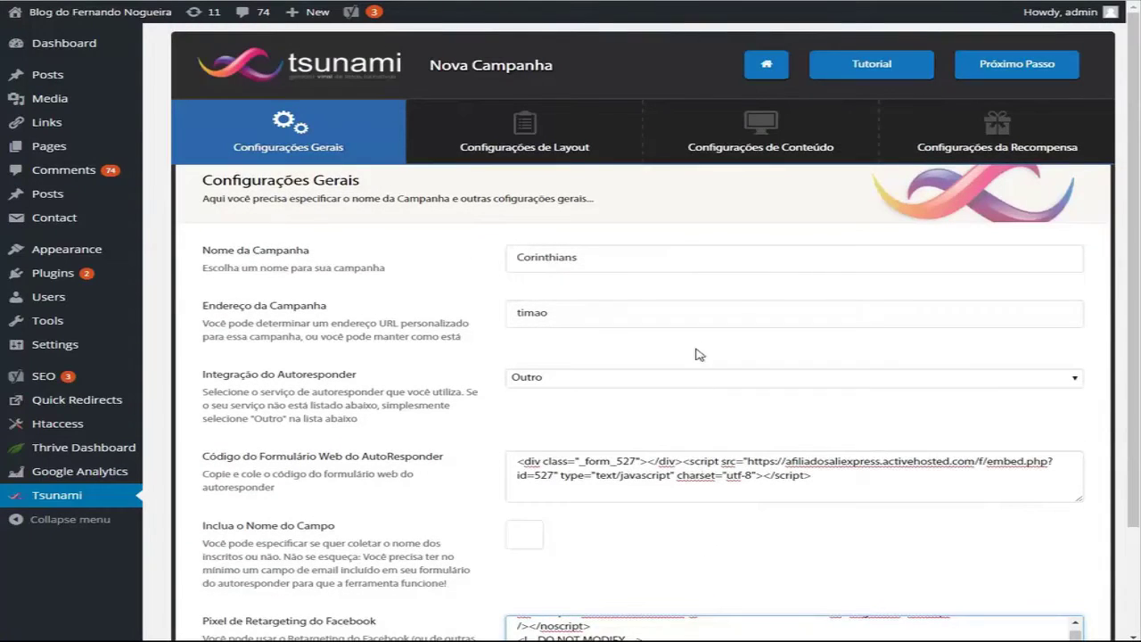
Step: Advance to Configurações de Layout and load globoesporte.com in a new browser tab
{"action": "left_click", "coordinate": [1017, 64]}
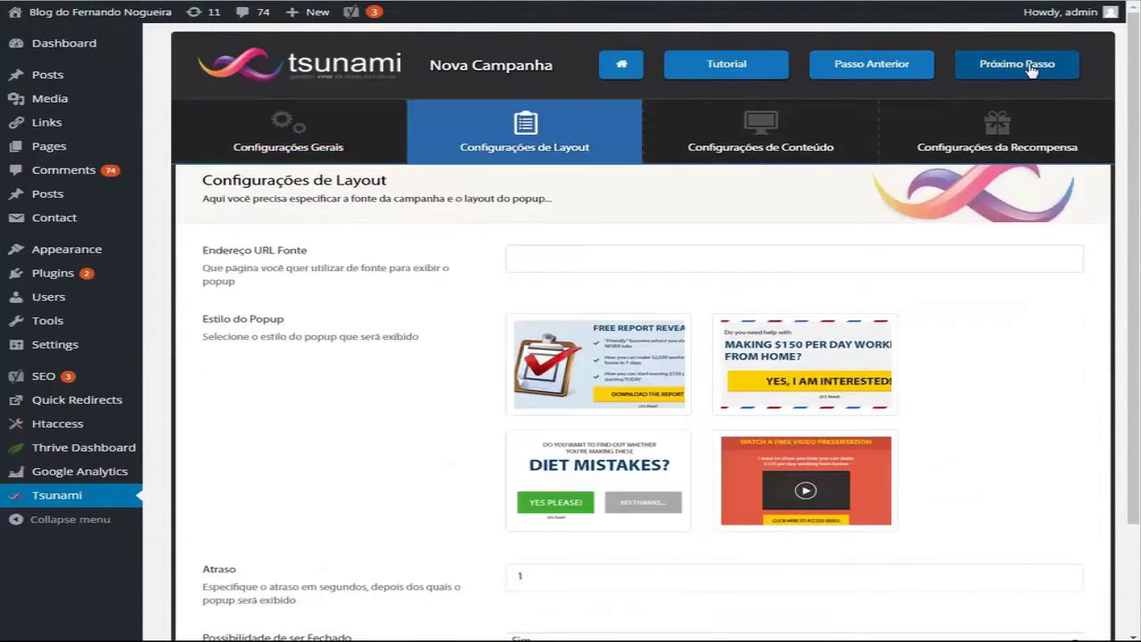
{"action": "left_click", "coordinate": [549, 258]}
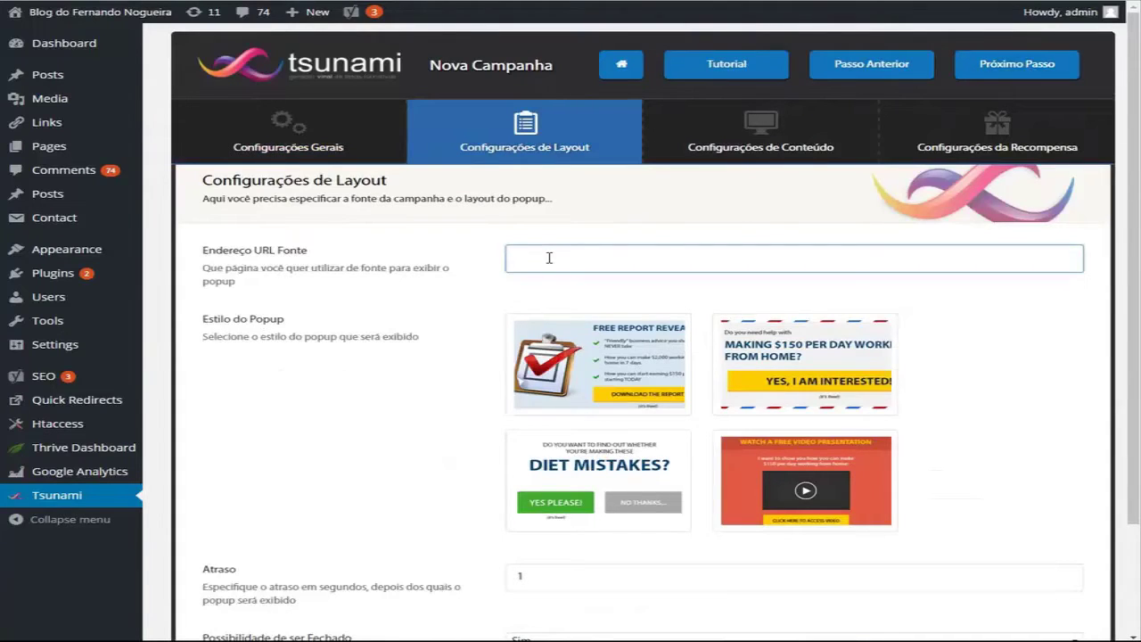
{"action": "key", "text": "ctrl+t"}
{"action": "type", "text": "globo"}
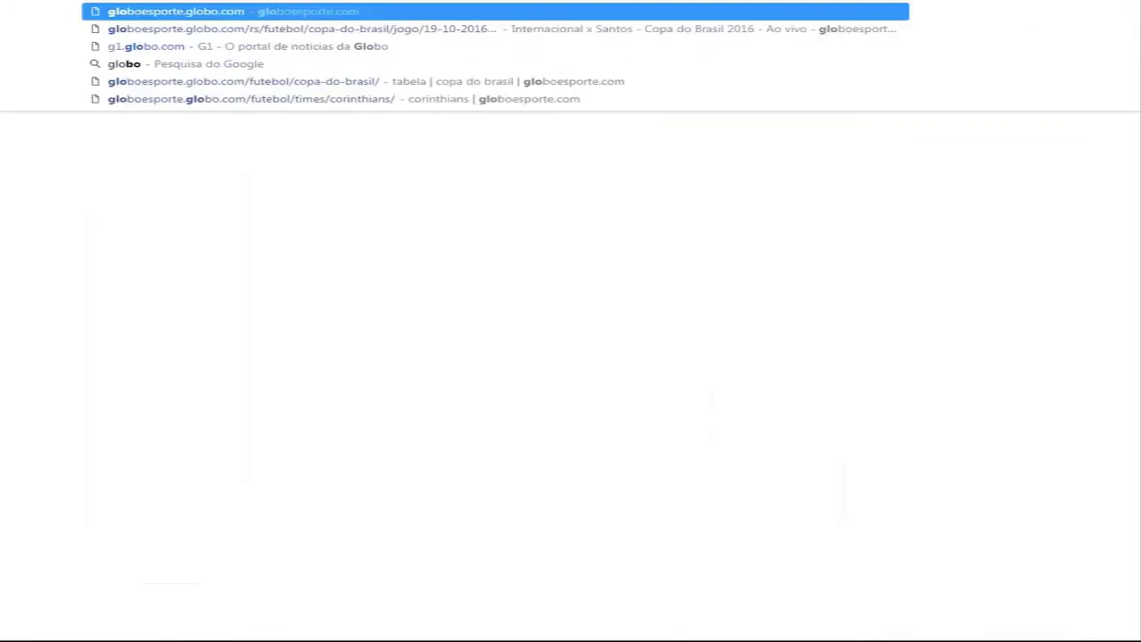
{"action": "key", "text": "Return"}
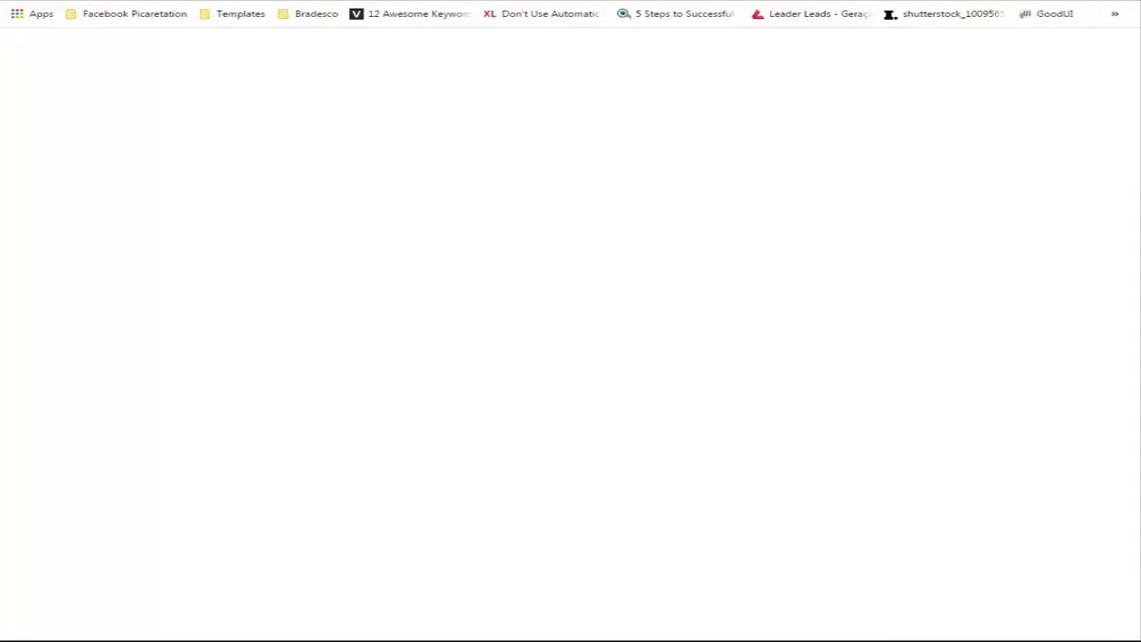
{"action": "type", "text": "g"}
{"action": "key", "text": "Return"}
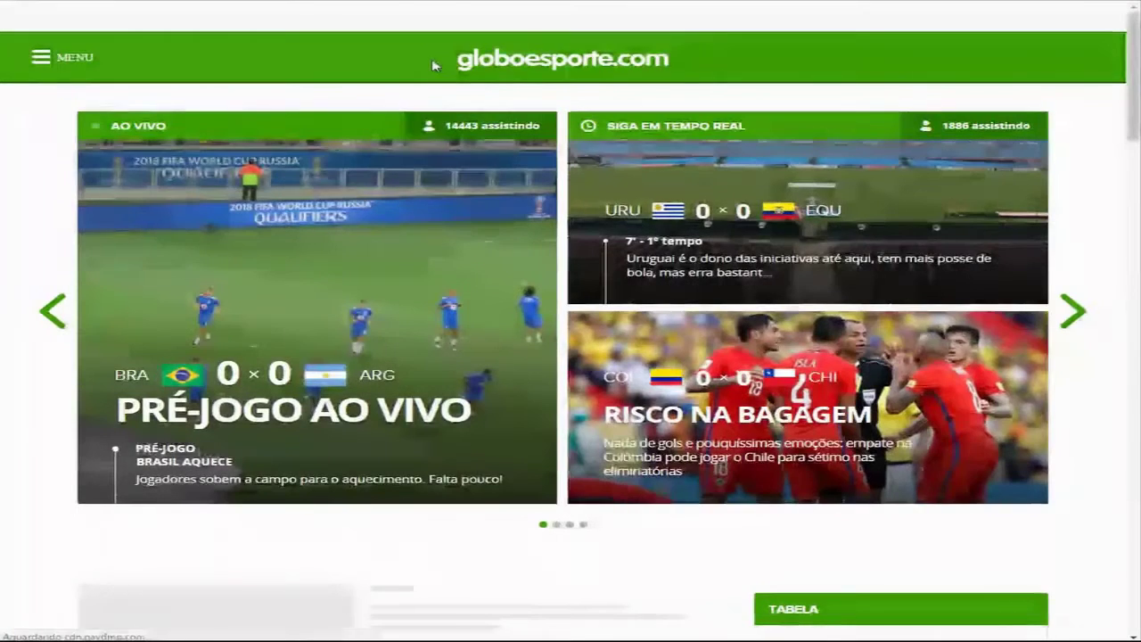
Step: Open the Corinthians team page and its INVESTIGADO Arena story, then copy the article's address
{"action": "left_click", "coordinate": [64, 57]}
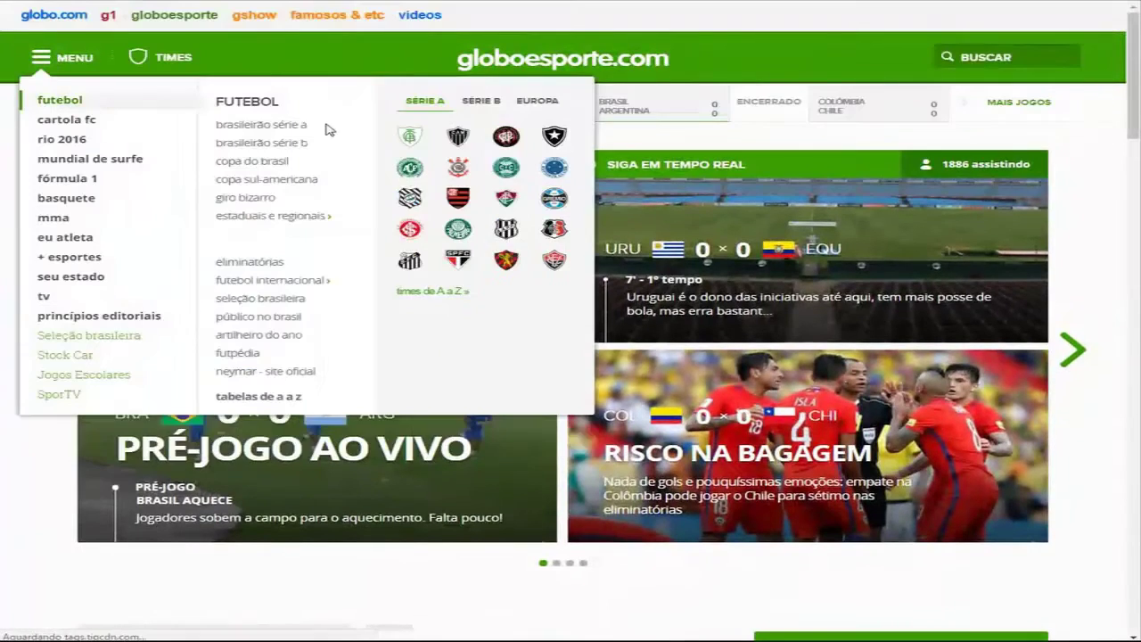
{"action": "left_click", "coordinate": [457, 172]}
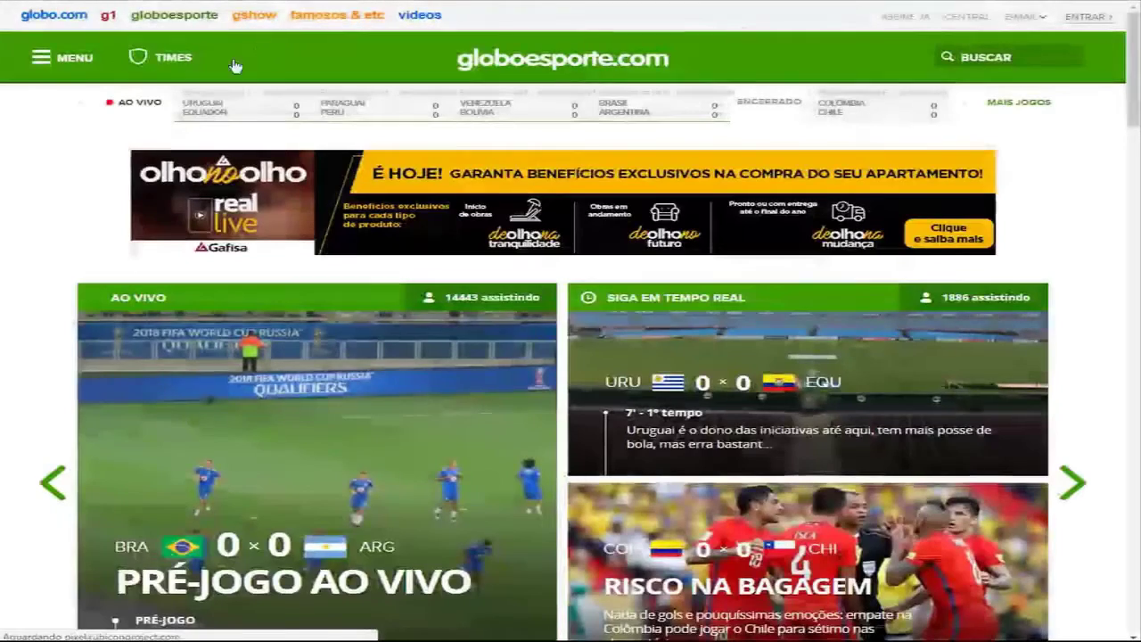
{"action": "mouse_move", "coordinate": [141, 59]}
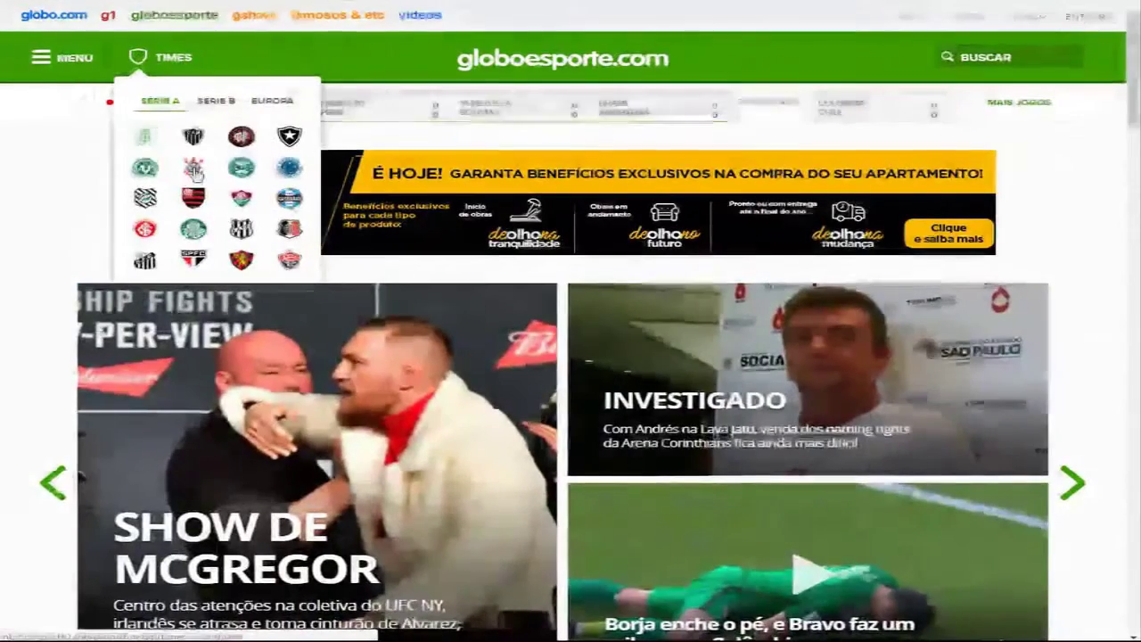
{"action": "left_click", "coordinate": [194, 167]}
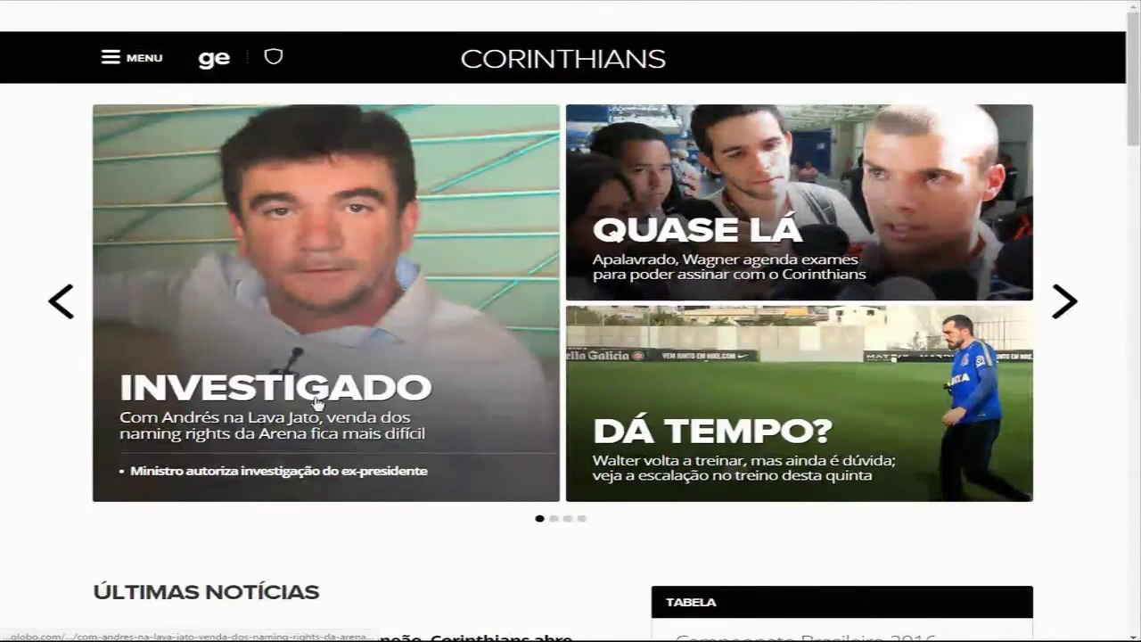
{"action": "left_click", "coordinate": [323, 382]}
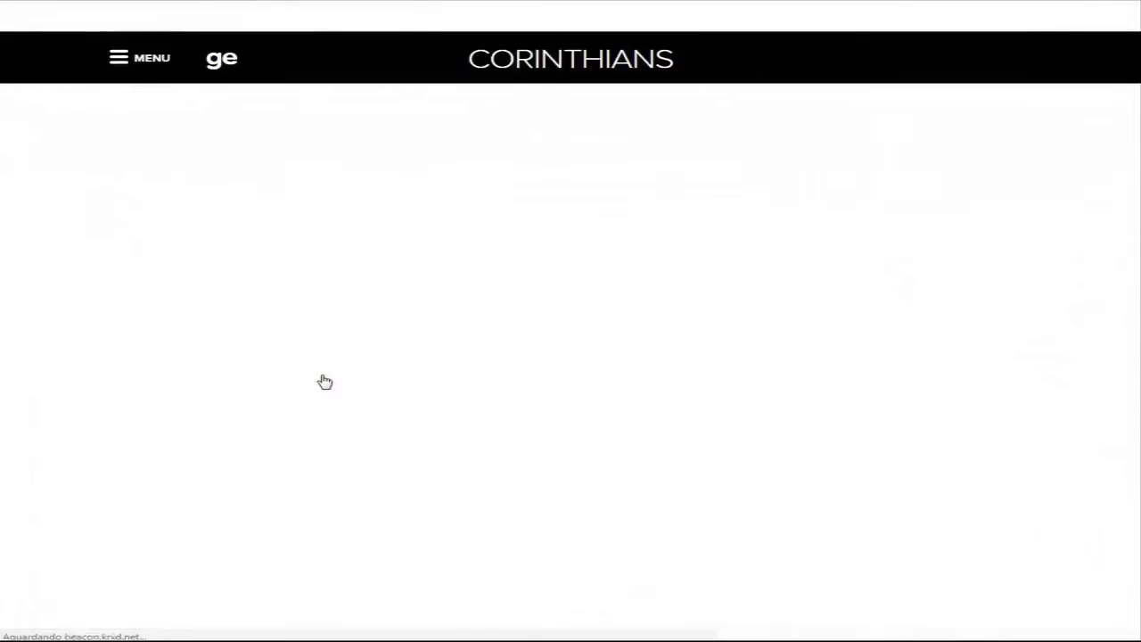
{"action": "right_click", "coordinate": [311, 10]}
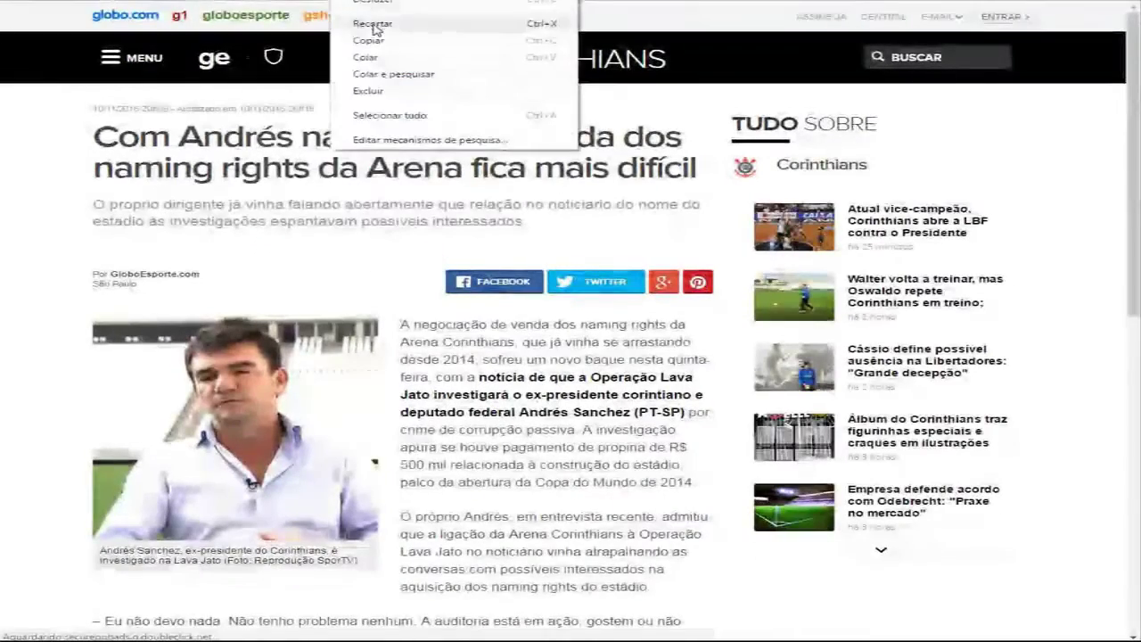
{"action": "key", "text": "Escape"}
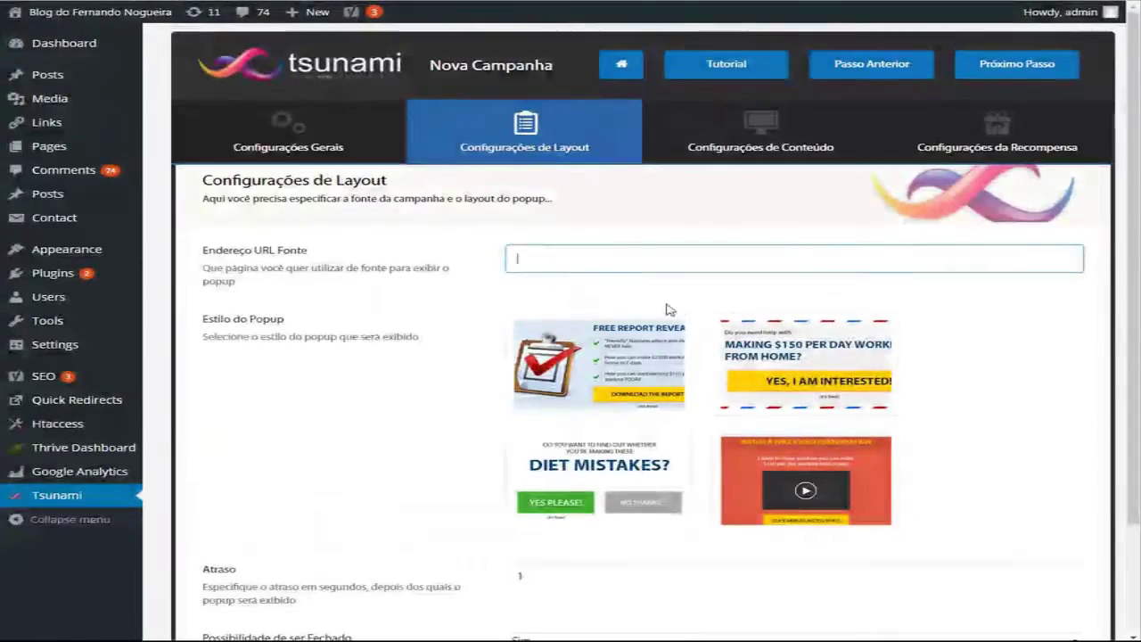
Step: Paste the Corinthians article address as the source page URL and choose the DIET MISTAKES popup style
{"action": "left_click", "coordinate": [581, 259]}
{"action": "key", "text": "ctrl+v"}
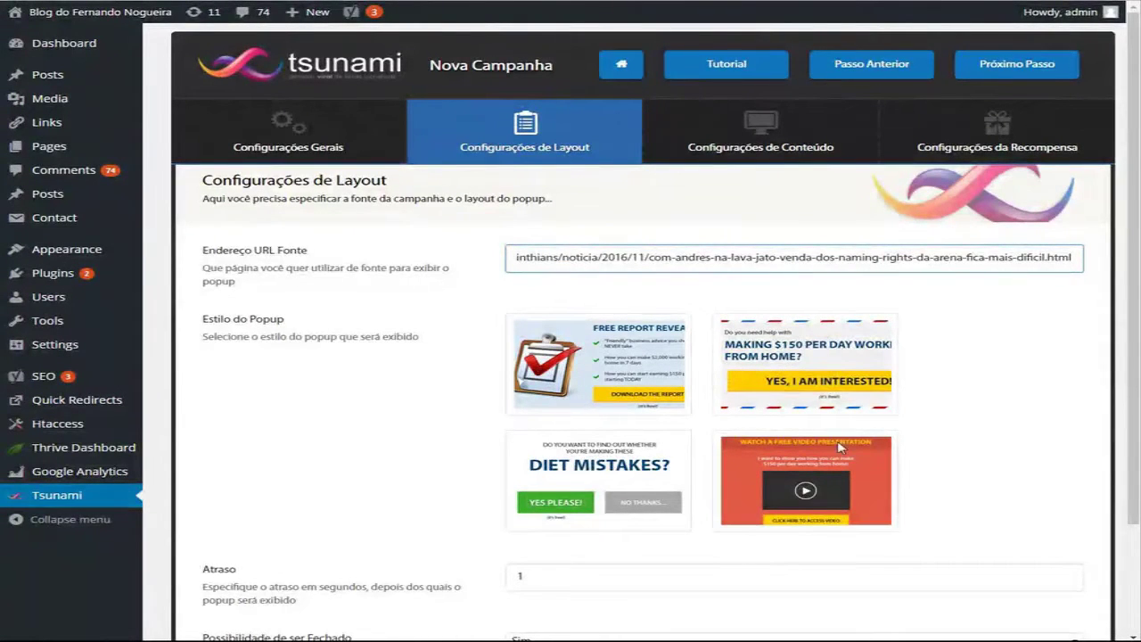
{"action": "left_click", "coordinate": [563, 470]}
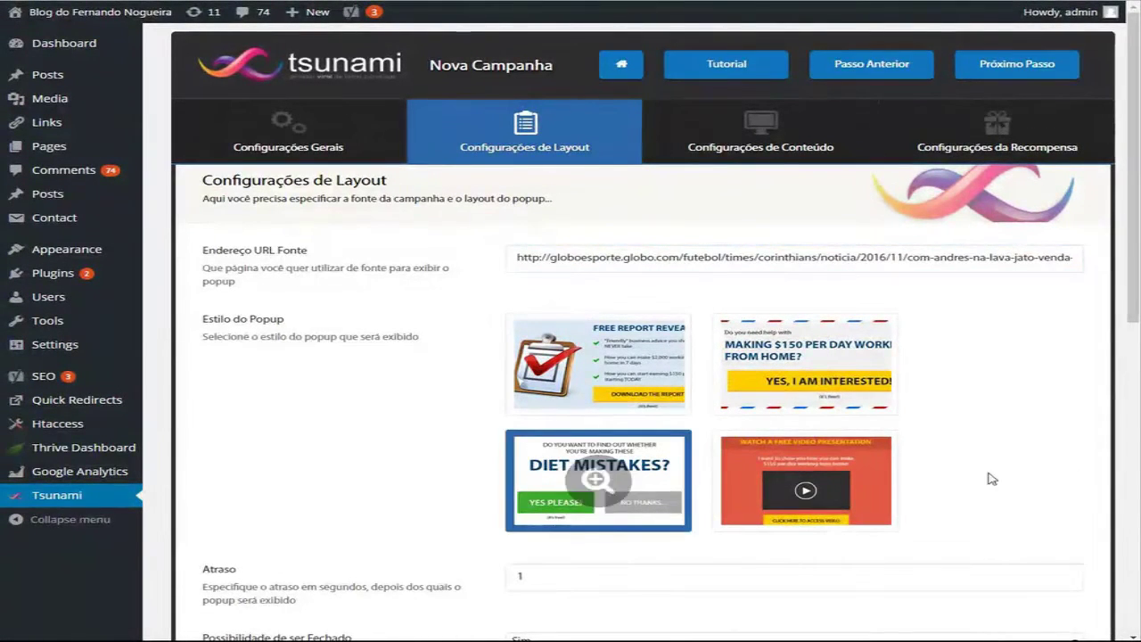
{"action": "scroll", "coordinate": [994, 479], "scroll_direction": "down", "scroll_amount": 2}
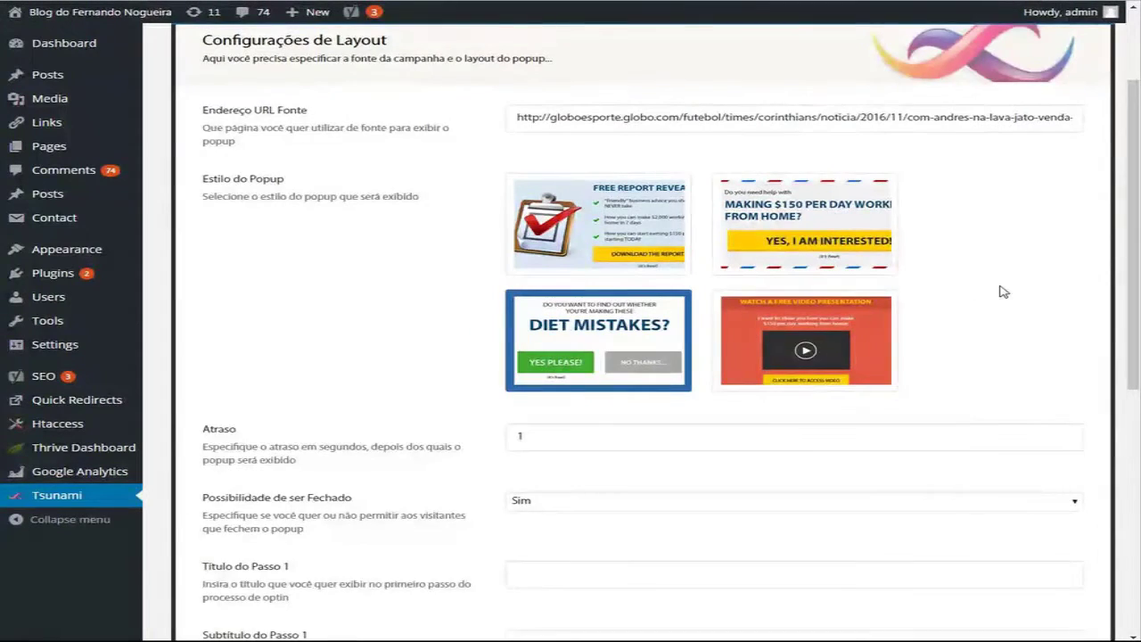
{"action": "scroll", "coordinate": [1001, 288], "scroll_direction": "down", "scroll_amount": 2}
Step: Enter the Step 1 title 'Você é um grande Co…' and subtitle 'Você deseja receber um presentão do Corinthians?'
{"action": "left_click", "coordinate": [564, 439]}
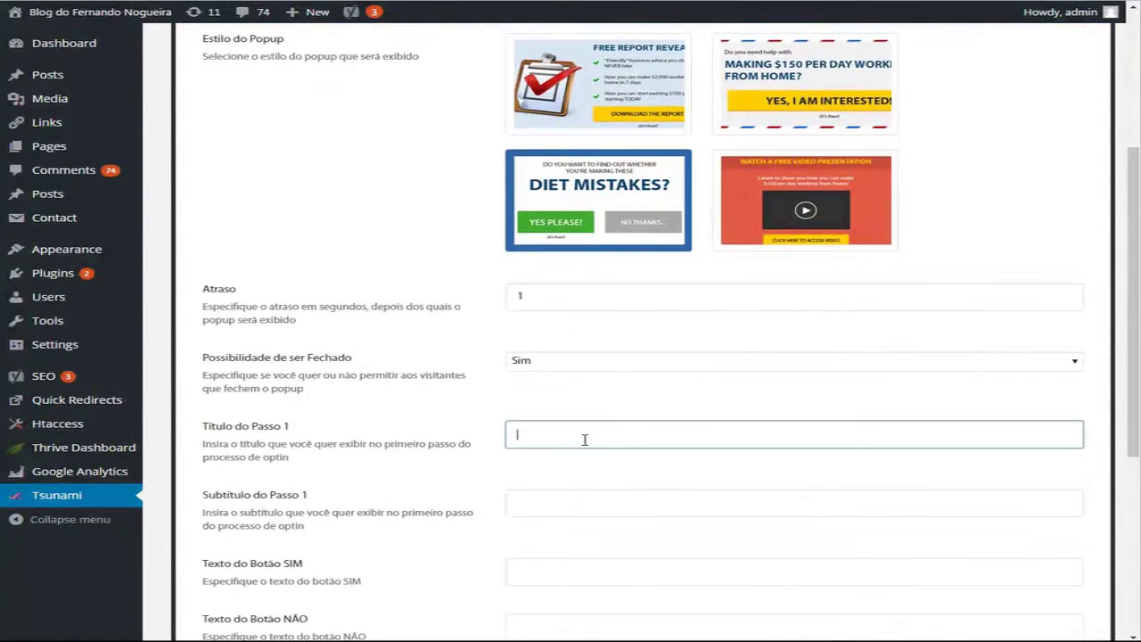
{"action": "type", "text": "V"}
{"action": "key", "text": "BackSpace"}
{"action": "key", "text": "BackSpace"}
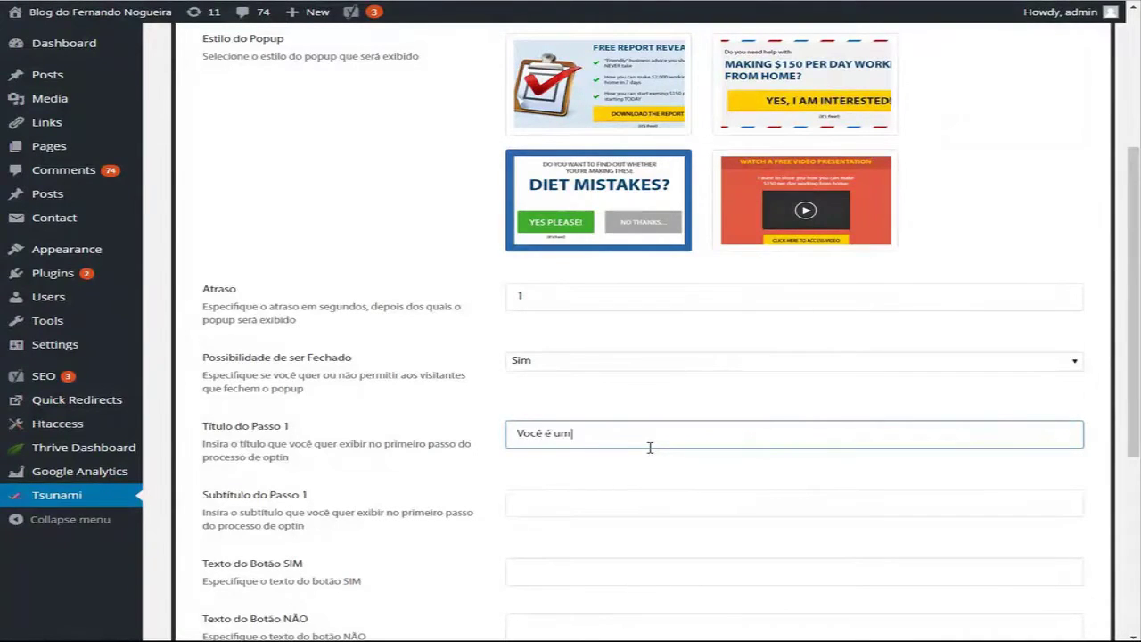
{"action": "type", "text": "Você é um grande Coei"}
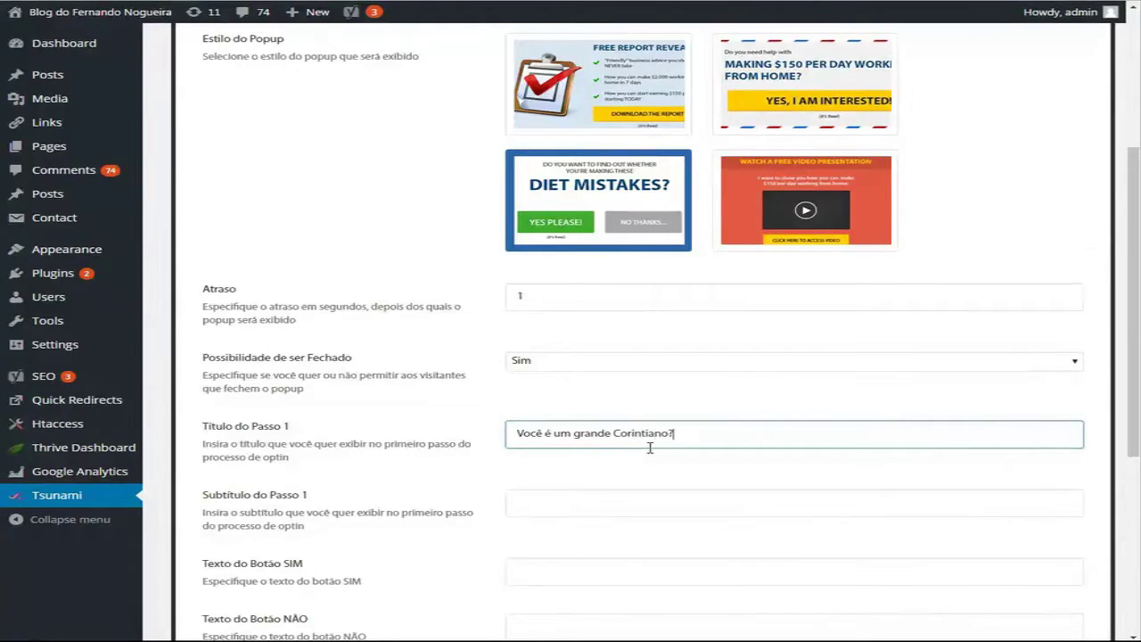
{"action": "key", "text": "Tab"}
{"action": "type", "text": "V"}
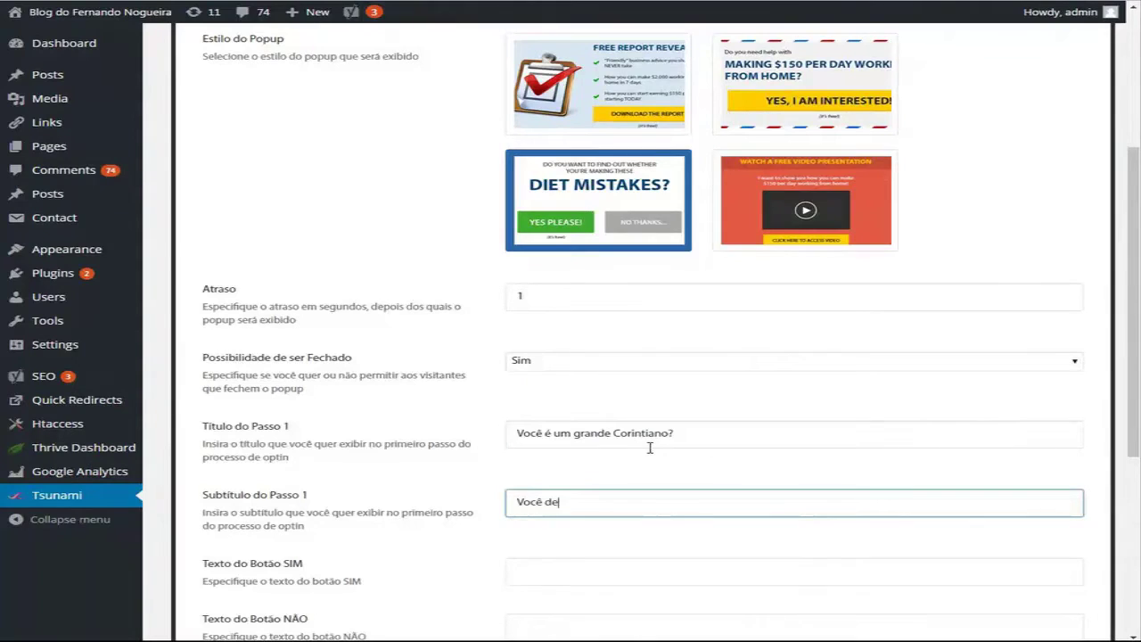
{"action": "type", "text": "ocê deseja receber um present"}
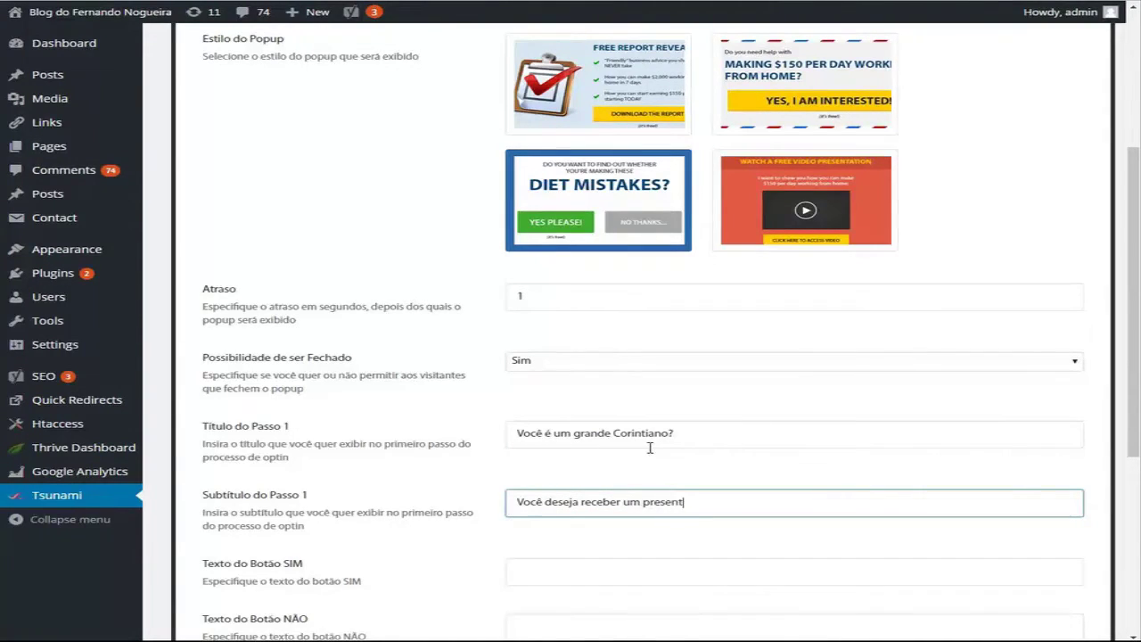
{"action": "type", "text": "ão do Corinthians?"}
Step: Label the buttons 'SIM, CLARO!' and 'Não!' and enable the 'É de graça' label
{"action": "key", "text": "Tab"}
{"action": "type", "text": "SI"}
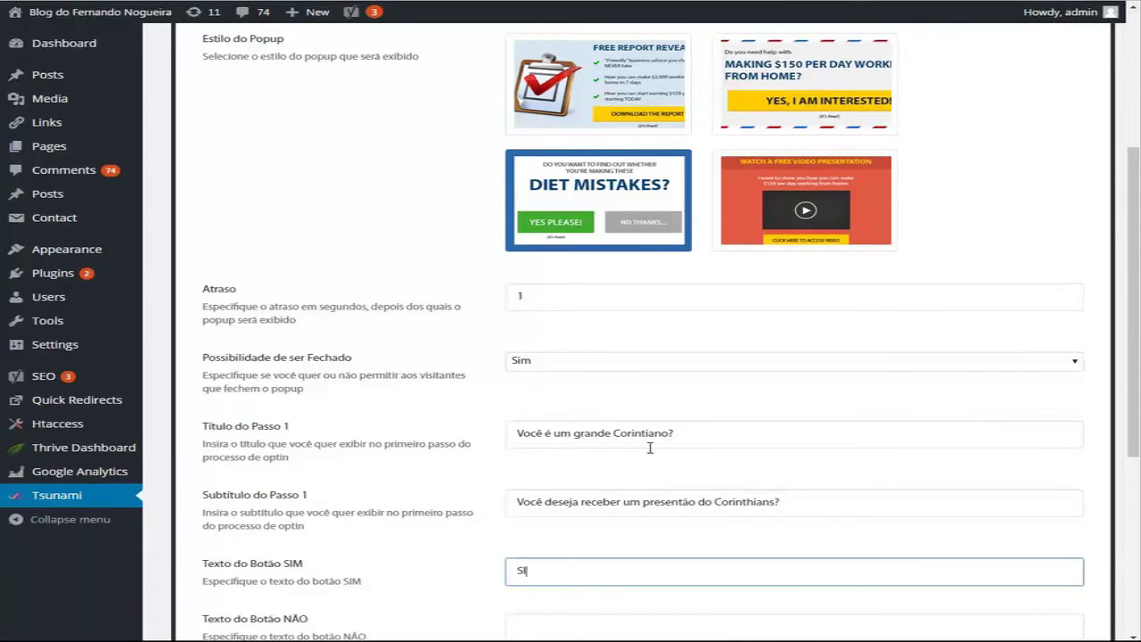
{"action": "type", "text": "M, CLARO!"}
{"action": "scroll", "coordinate": [803, 528], "scroll_direction": "down", "scroll_amount": 2}
{"action": "left_click", "coordinate": [567, 420]}
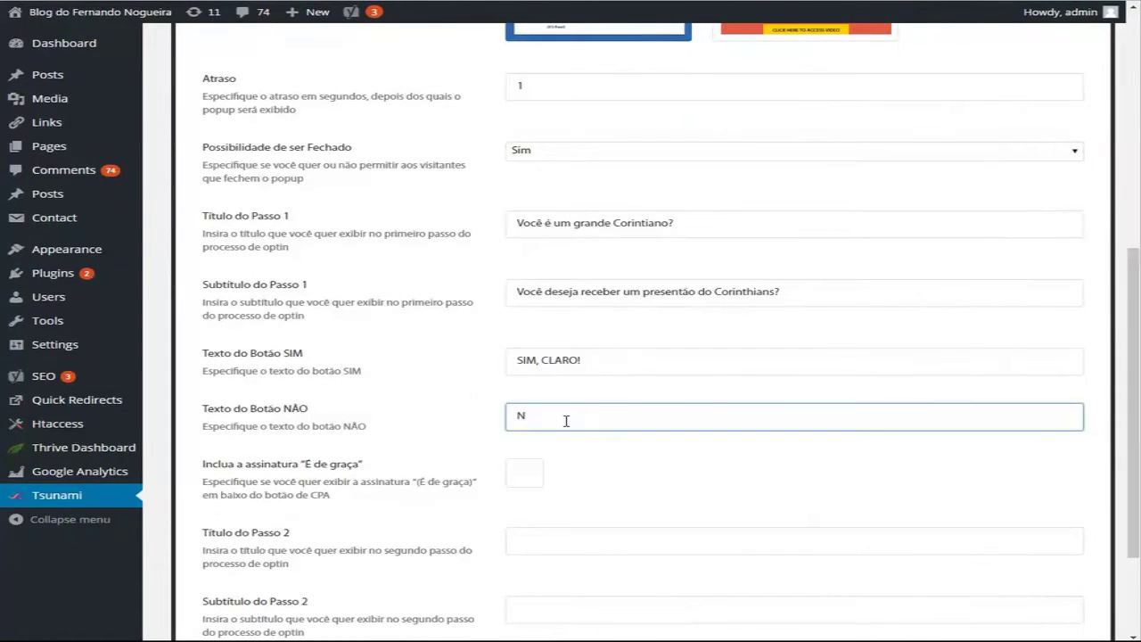
{"action": "type", "text": "Não!"}
{"action": "left_click", "coordinate": [526, 474]}
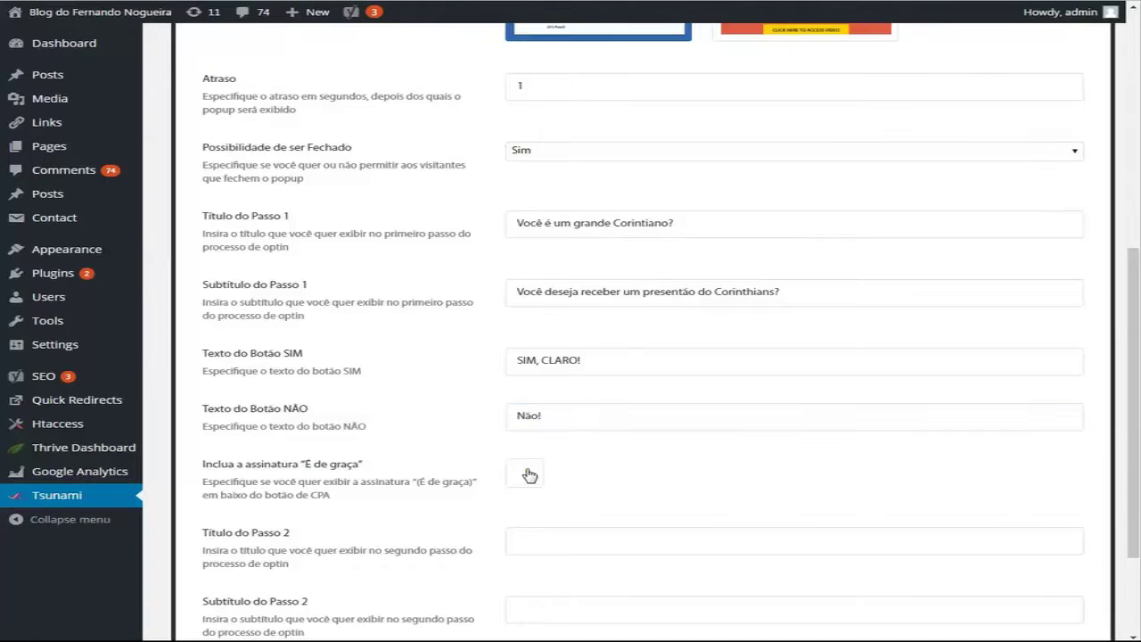
{"action": "scroll", "coordinate": [777, 472], "scroll_direction": "down", "scroll_amount": 2}
Step: Give step 2 the title 'Cadastre-se agora...', a 50 Corinthians goals subtitle, and button 'BAIXAR AGORA (100% GRÁTIS)'
{"action": "left_click", "coordinate": [565, 407]}
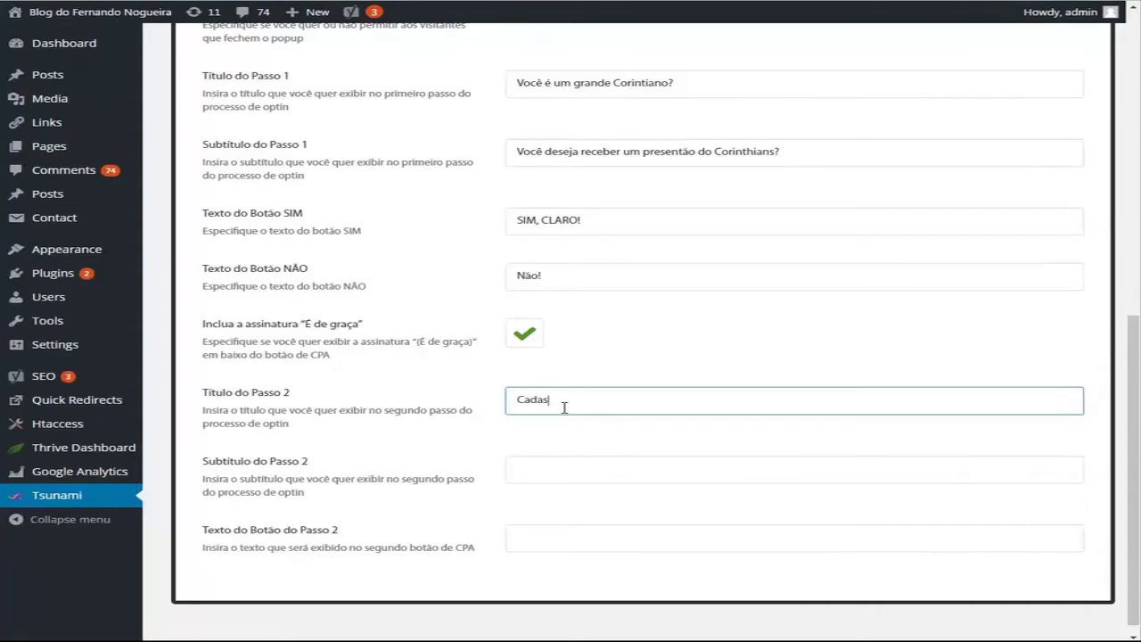
{"action": "type", "text": "Cadastre-se agora..."}
{"action": "key", "text": "Tab"}
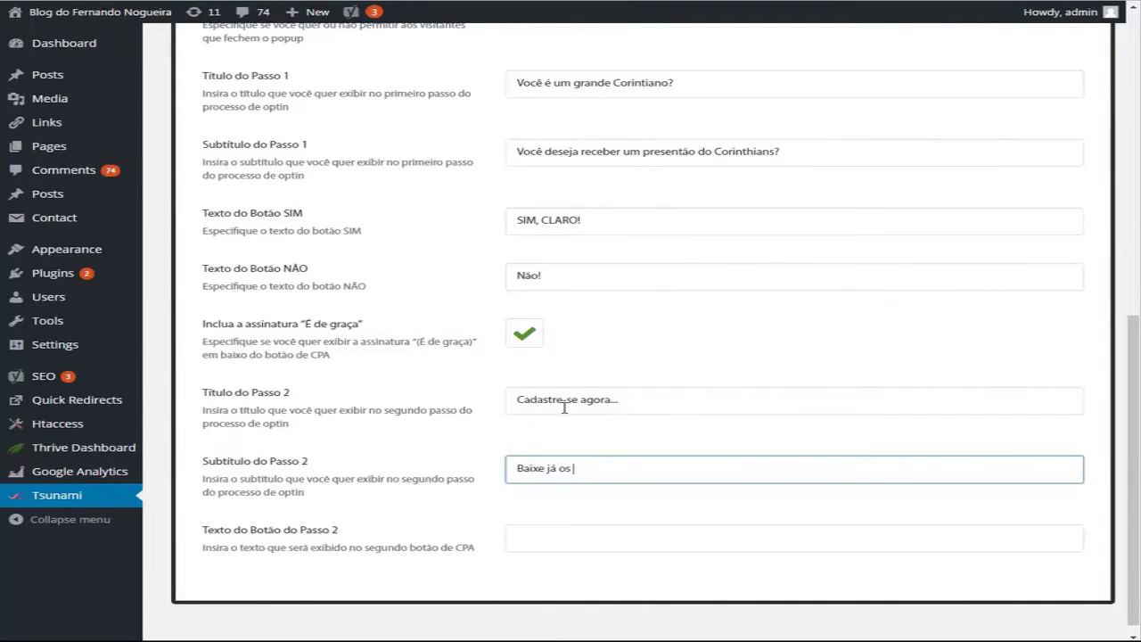
{"action": "type", "text": "Baixe já os 50 gols mais bonitos da hist"}
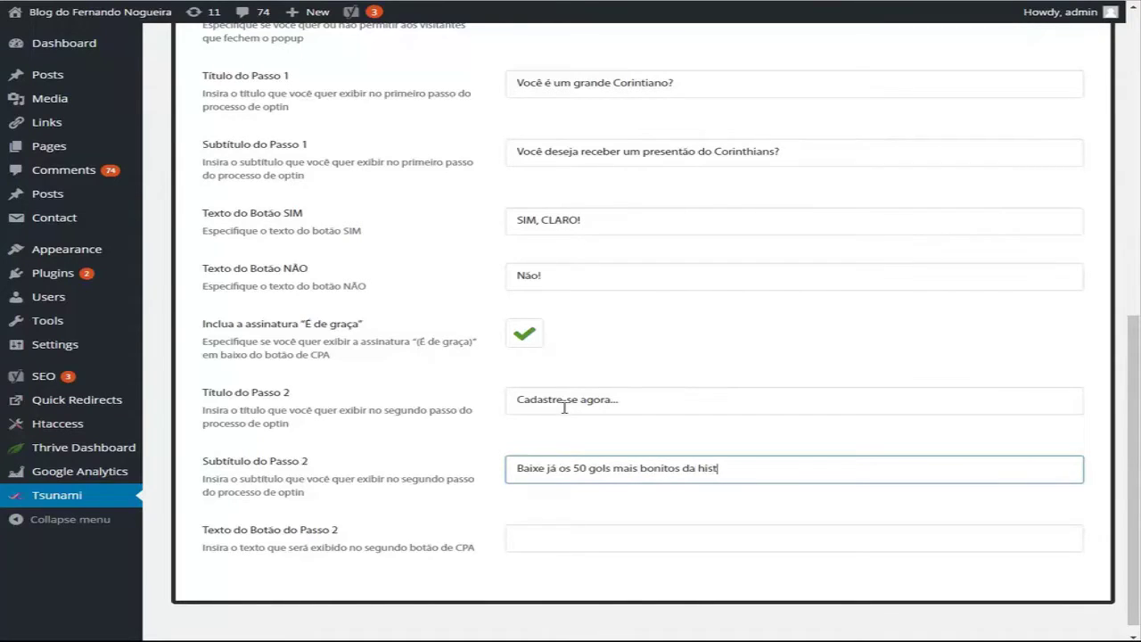
{"action": "type", "text": "ória do Corinthians"}
{"action": "key", "text": "Tab"}
{"action": "type", "text": "BAI"}
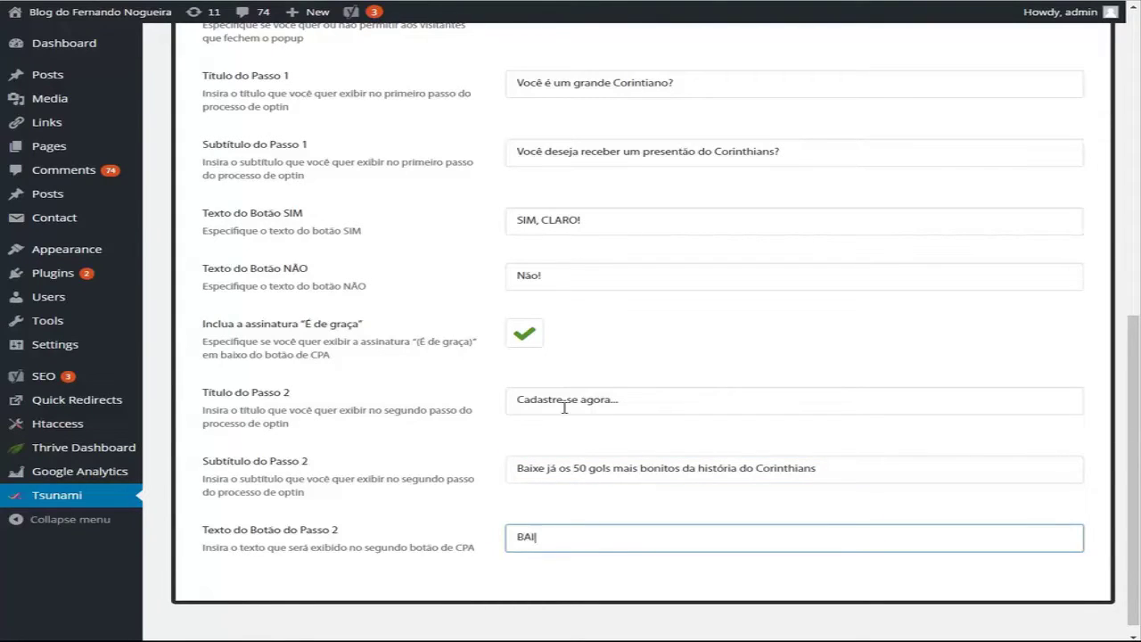
{"action": "type", "text": "XAR AGORA (100% GR"}
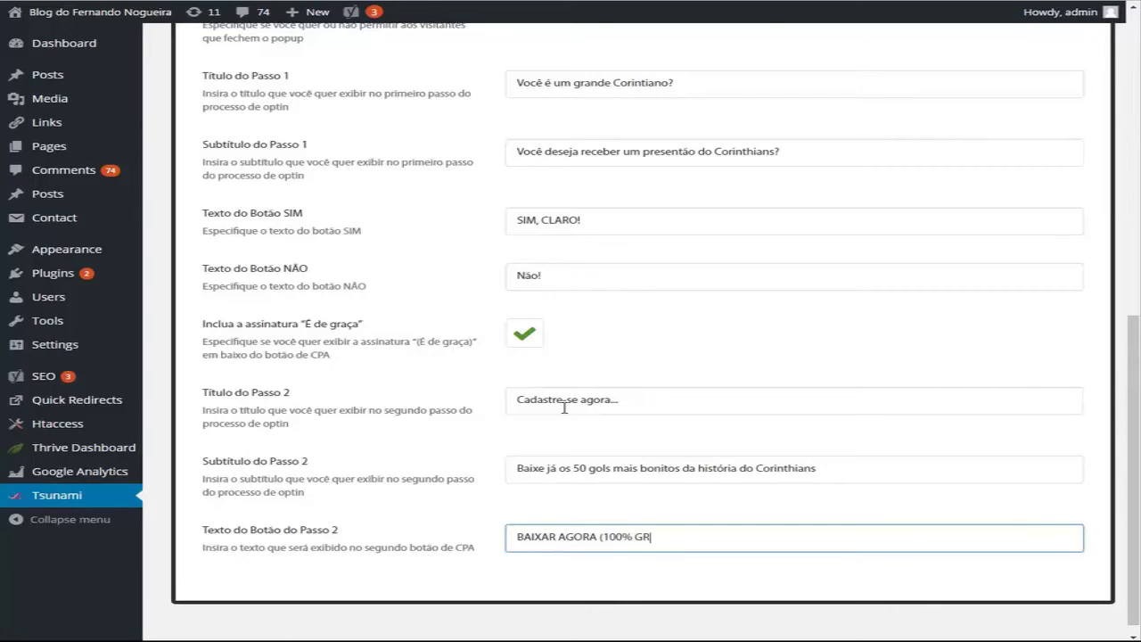
{"action": "type", "text": "ÁTIS)"}
{"action": "scroll", "coordinate": [987, 148], "scroll_direction": "up", "scroll_amount": 7}
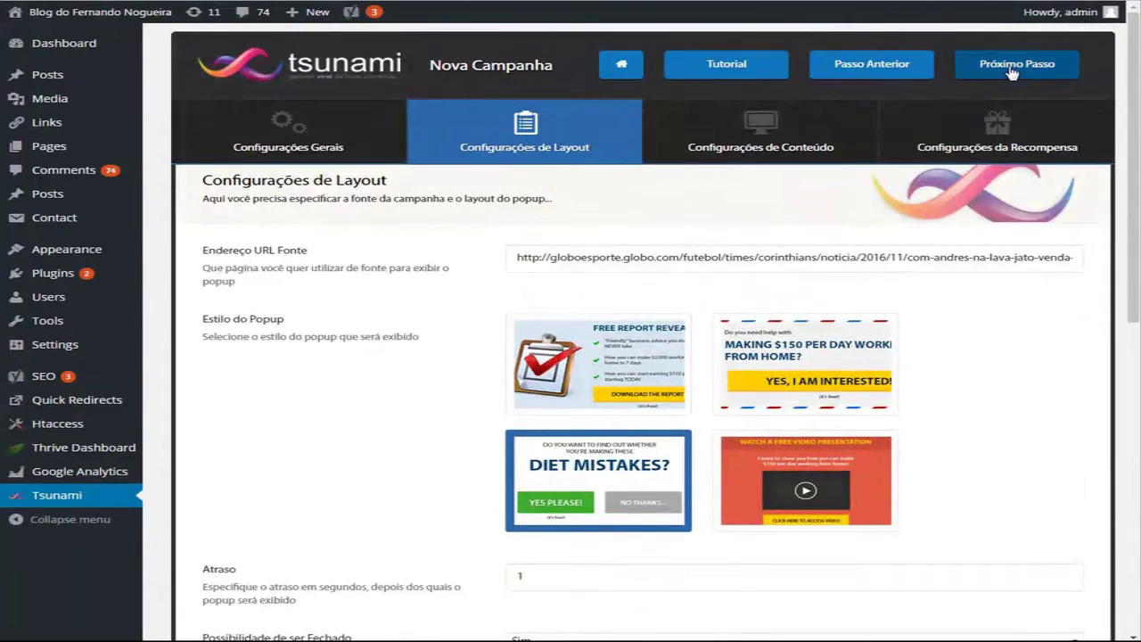
Step: Title the content page 'Baixe agora!' and enable a video on it
{"action": "left_click", "coordinate": [1012, 73]}
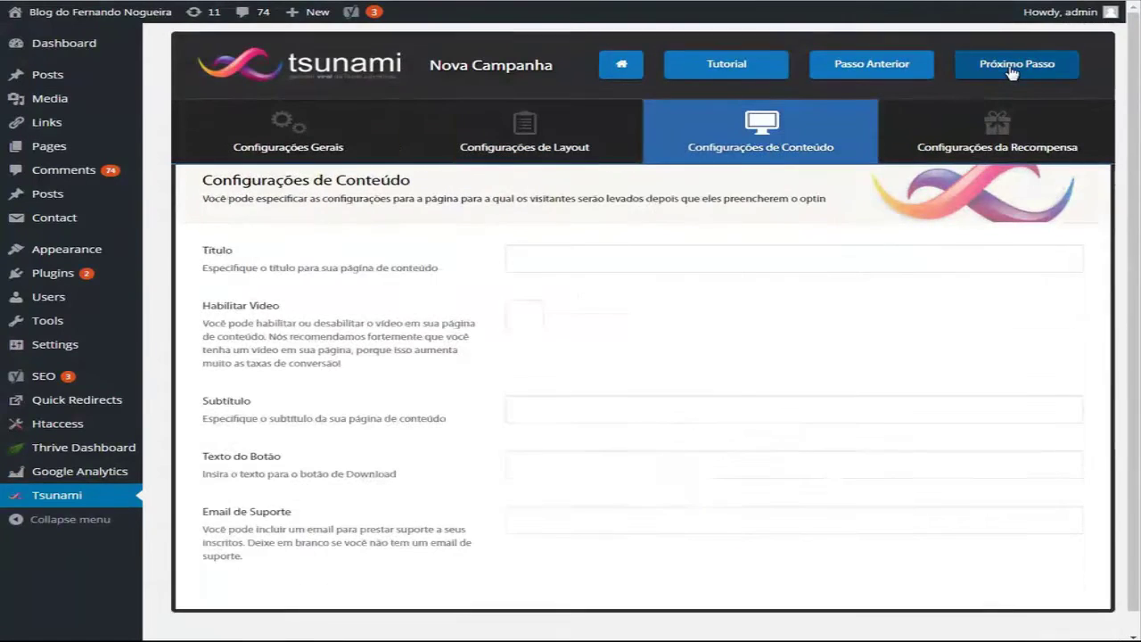
{"action": "left_click", "coordinate": [582, 255]}
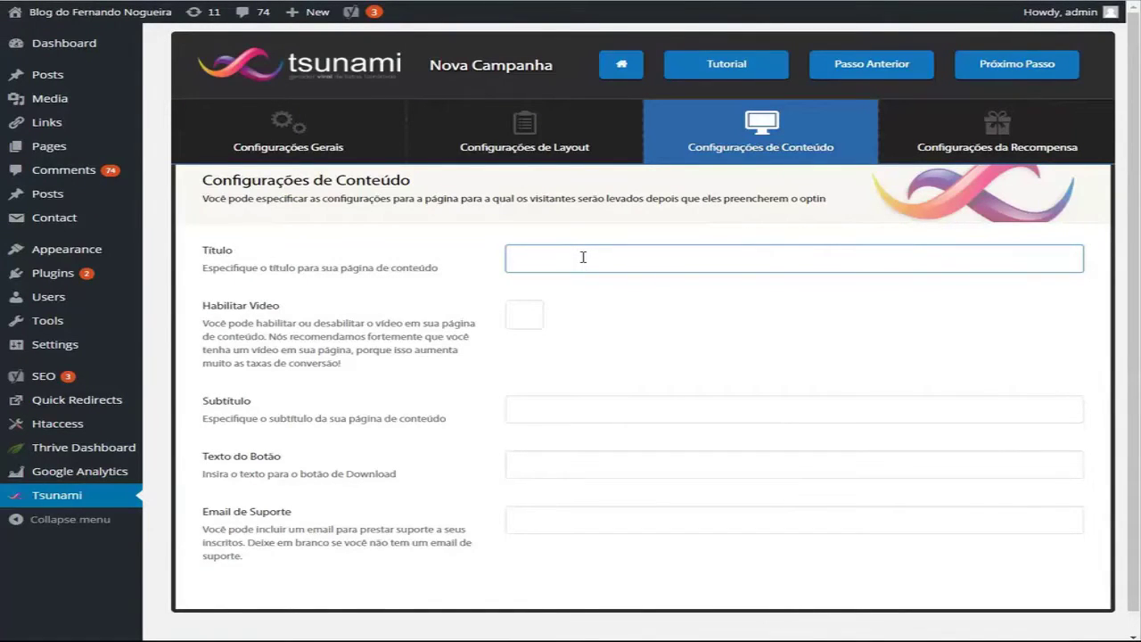
{"action": "type", "text": "bAIX"}
{"action": "key", "text": "BackSpace"}
{"action": "key", "text": "BackSpace"}
{"action": "key", "text": "BackSpace"}
{"action": "key", "text": "BackSpace"}
{"action": "left_click", "coordinate": [525, 315]}
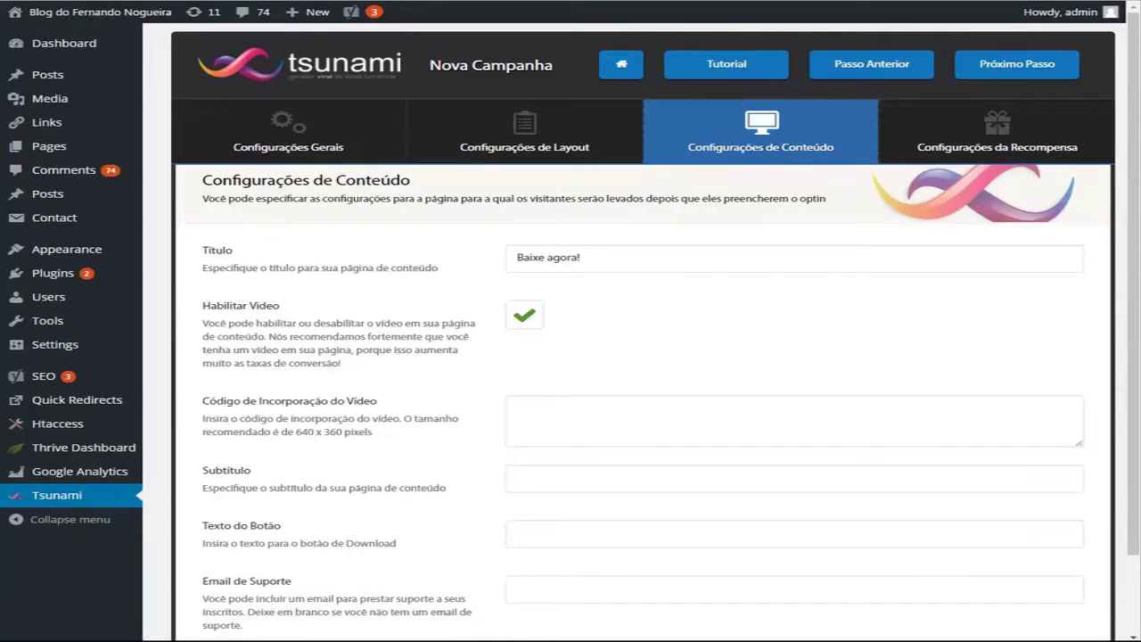
{"action": "key", "text": "ctrl+t"}
Step: Search YouTube for 'gol corinthians' videos
{"action": "type", "text": "v"}
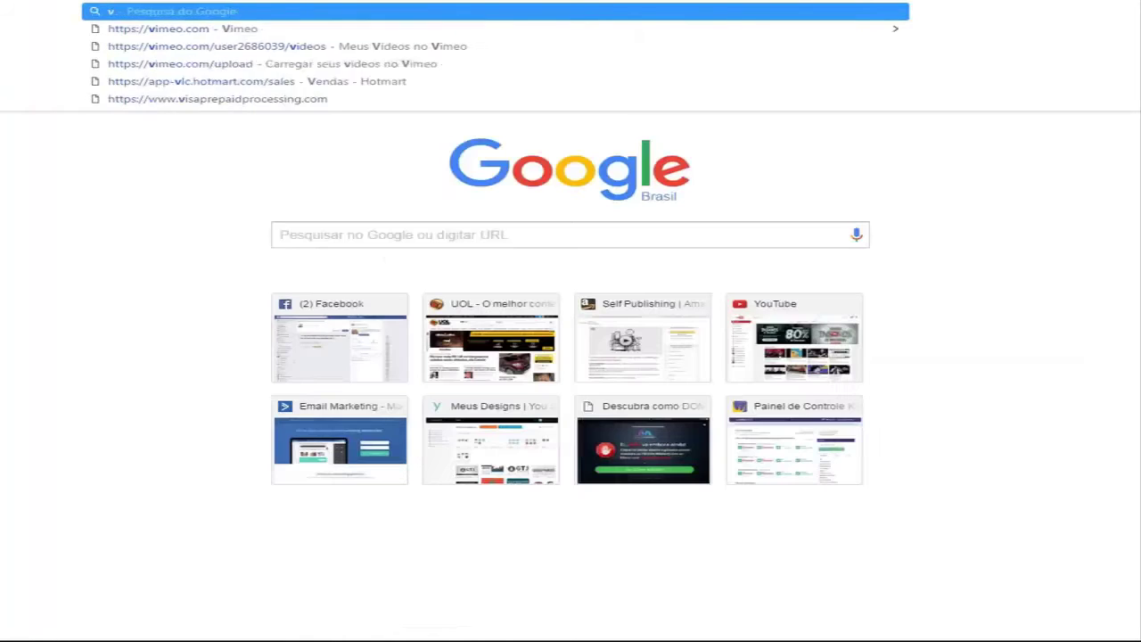
{"action": "key", "text": "BackSpace"}
{"action": "type", "text": "youtube.com/?gl=BR"}
{"action": "key", "text": "Return"}
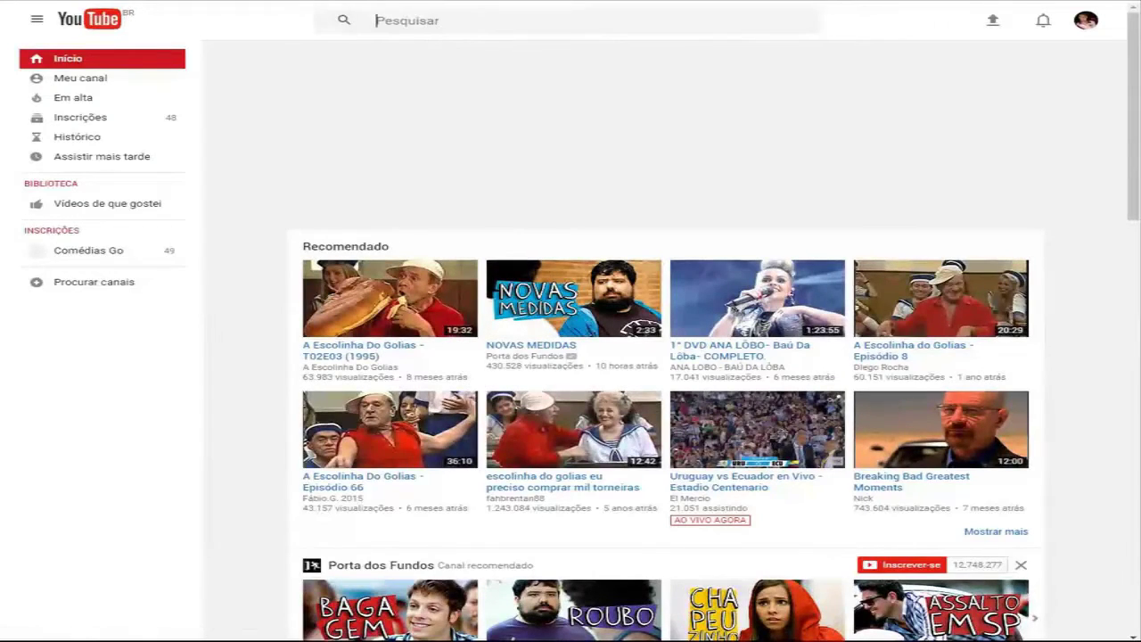
{"action": "type", "text": "gol"}
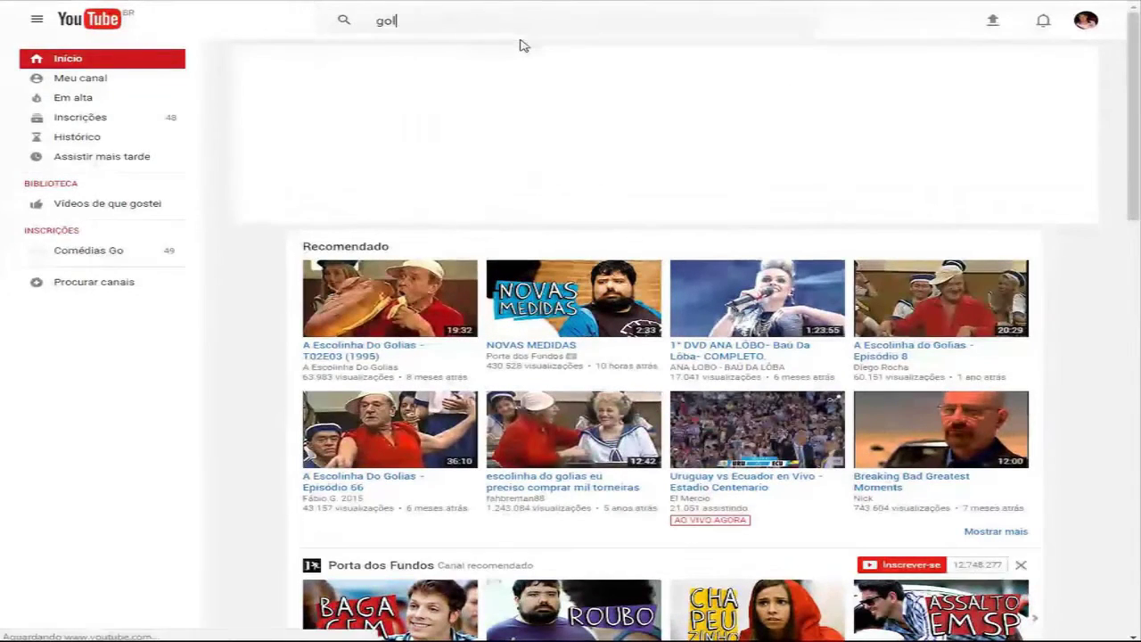
{"action": "type", "text": " corinthia"}
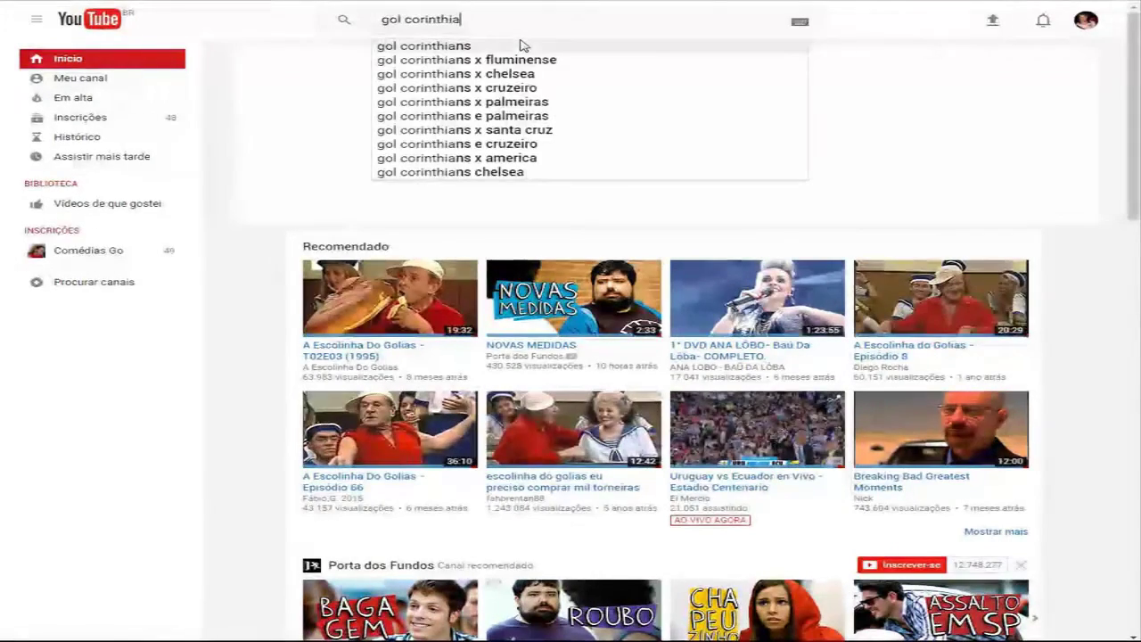
{"action": "type", "text": "ans"}
{"action": "key", "text": "Return"}
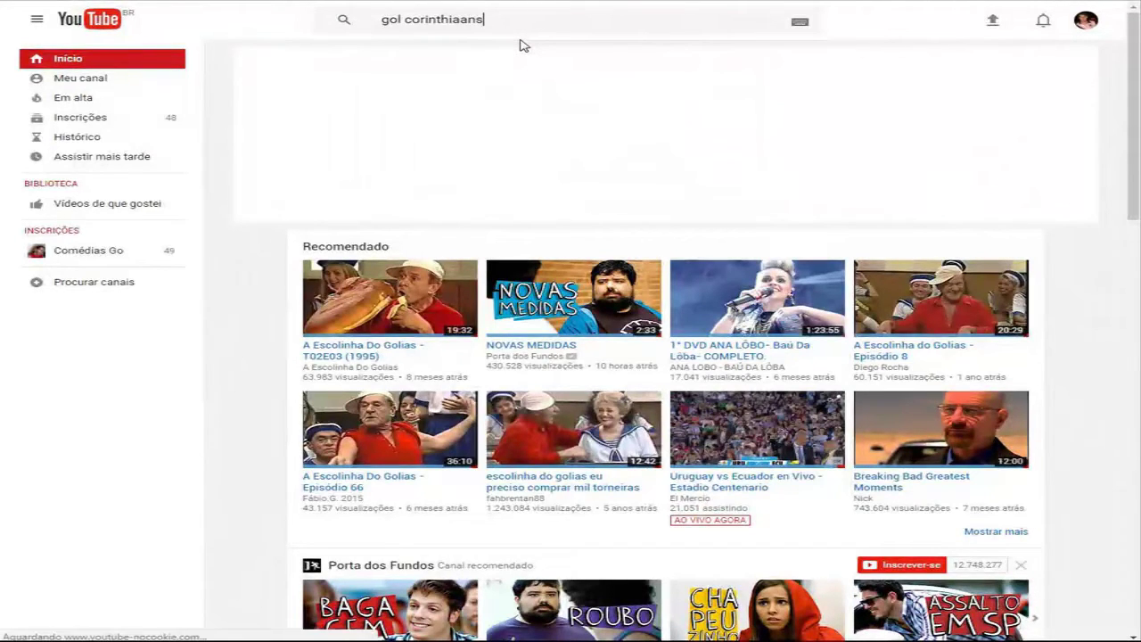
{"action": "key", "text": "BackSpace"}
{"action": "key", "text": "BackSpace"}
{"action": "key", "text": "BackSpace"}
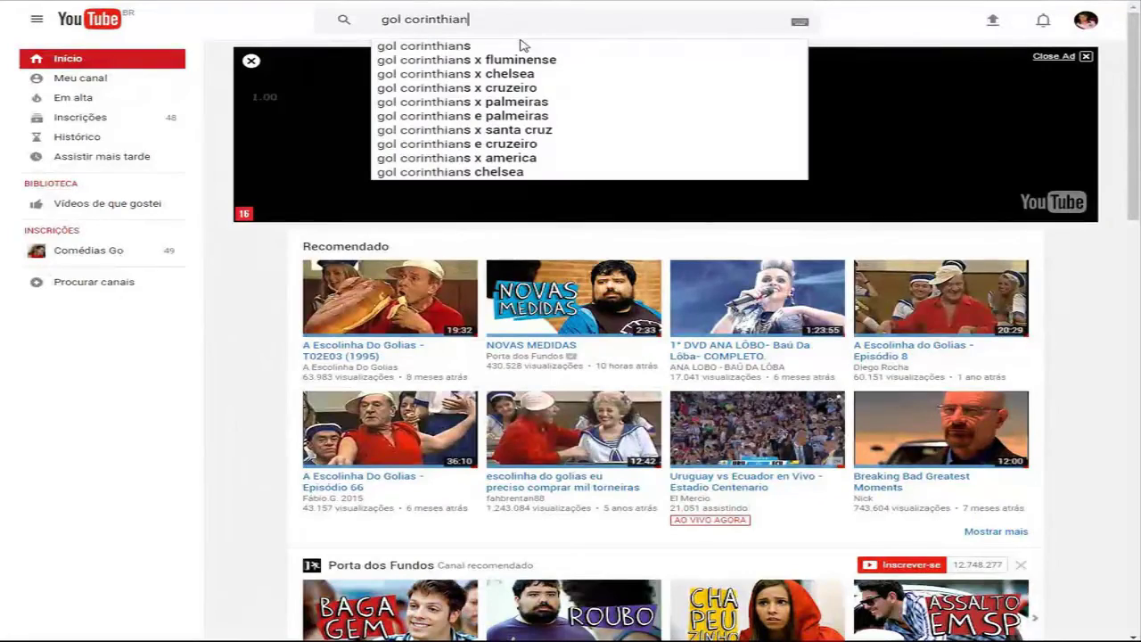
{"action": "left_click", "coordinate": [522, 45]}
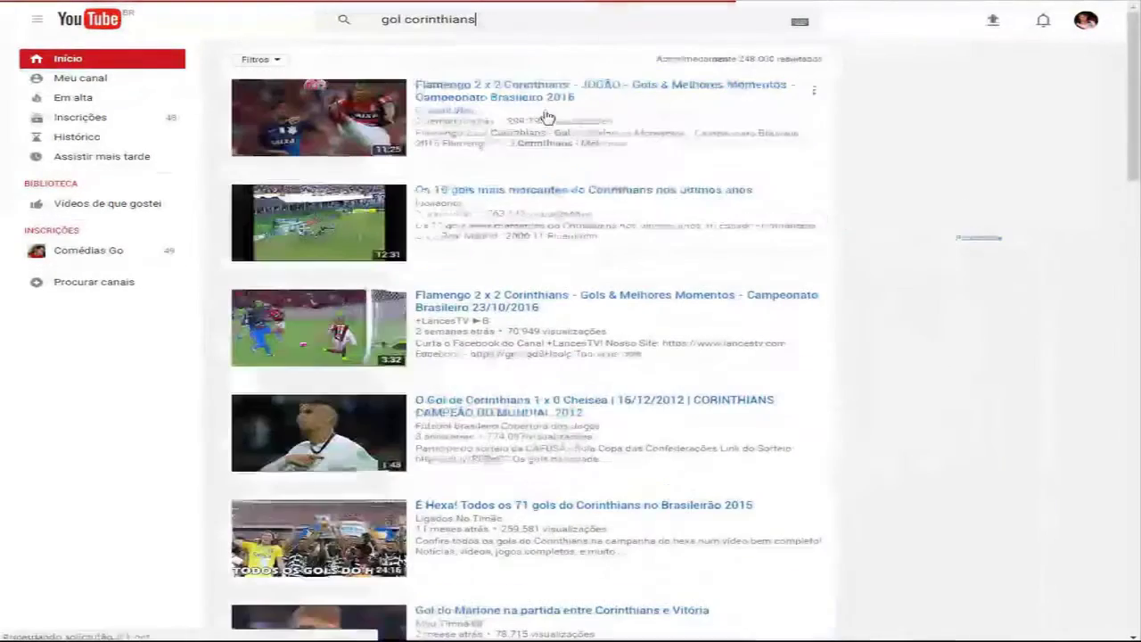
Step: Open the Corinthians 1 x 0 Chelsea goal video, pause it, and copy its embed code
{"action": "left_click", "coordinate": [497, 411]}
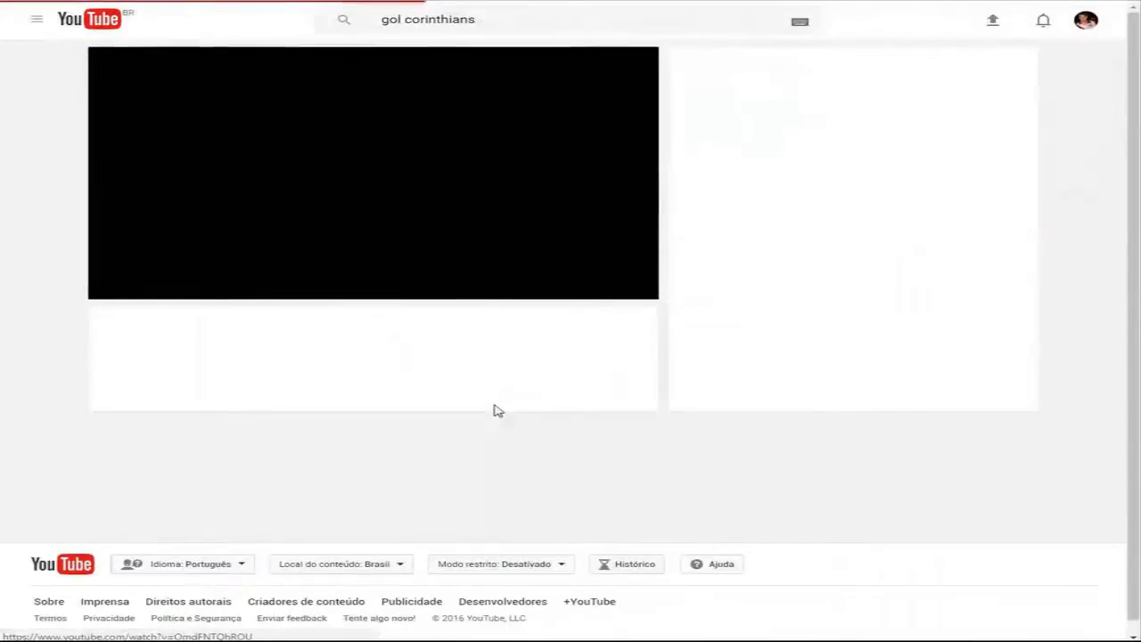
{"action": "left_click", "coordinate": [120, 287]}
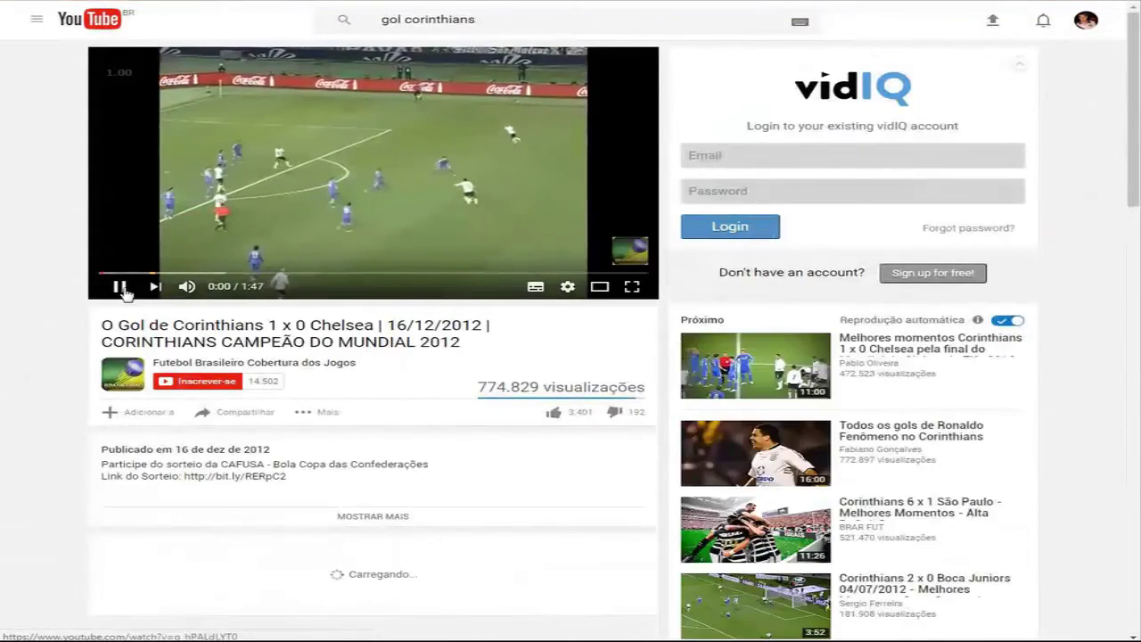
{"action": "left_click", "coordinate": [234, 412]}
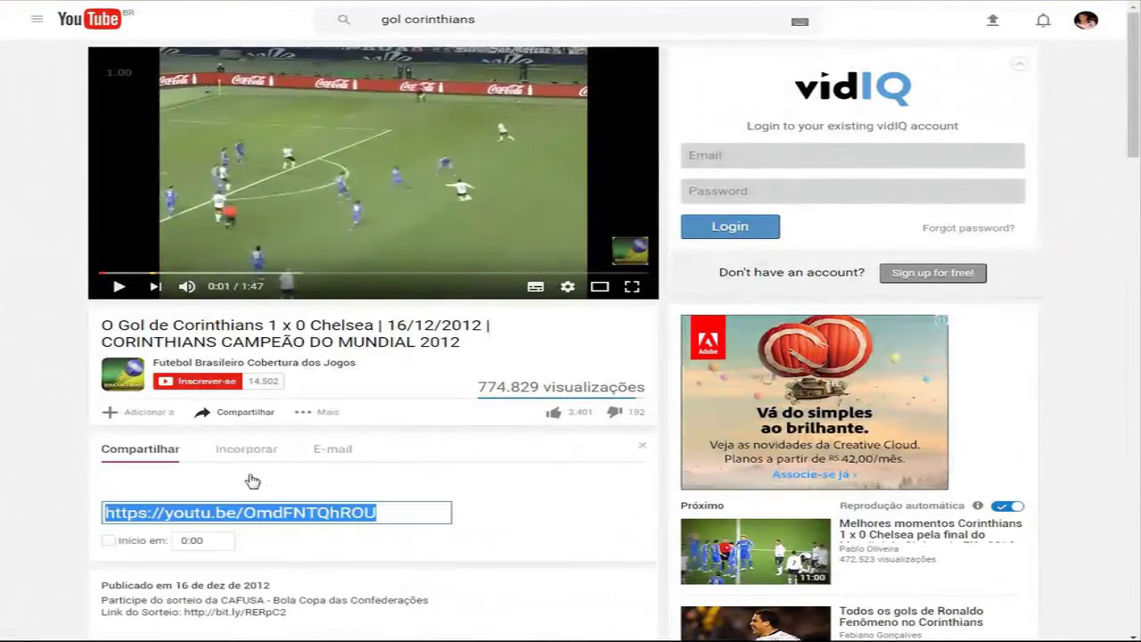
{"action": "left_click", "coordinate": [237, 451]}
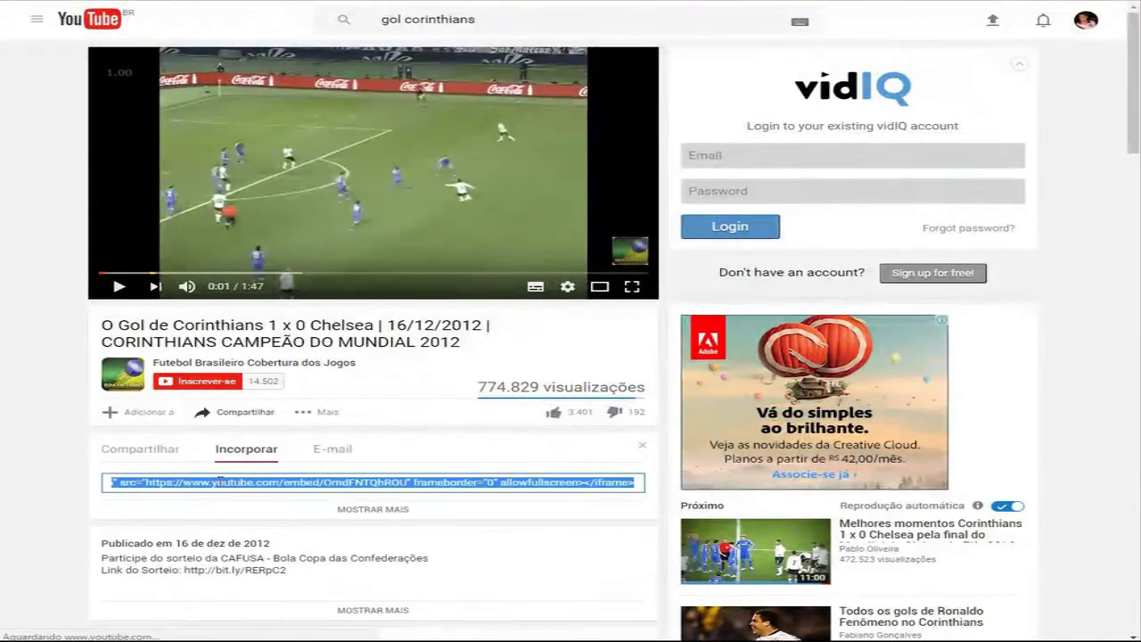
{"action": "right_click", "coordinate": [239, 482]}
{"action": "left_click", "coordinate": [286, 316]}
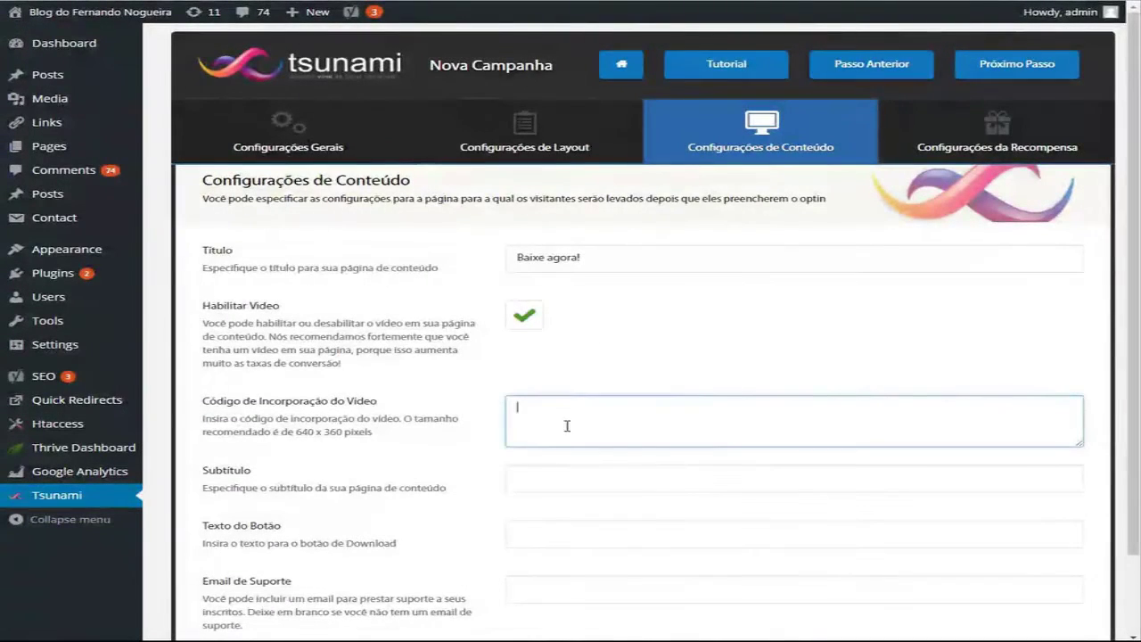
Step: Paste the YouTube embed code into the video field and change its width from 560 to 640 and its height
{"action": "type", "text": "<iframe width=\"560\" height=\"315\" src=\"https://www.youtube.com/embed/OmdFNTQhROU\" frameborder=\"0\" allowfullscreen></iframe>"}
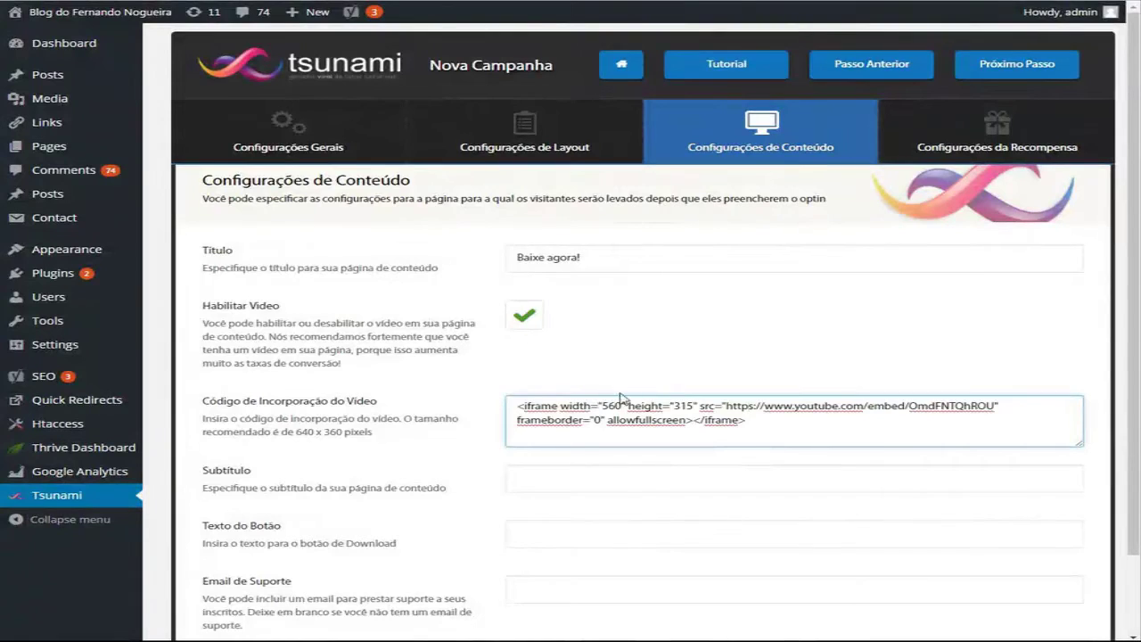
{"action": "left_click_drag", "start_coordinate": [601, 407], "coordinate": [615, 407]}
{"action": "type", "text": "640"}
{"action": "key", "text": "Delete"}
{"action": "key", "text": "Delete"}
{"action": "type", "text": "60"}
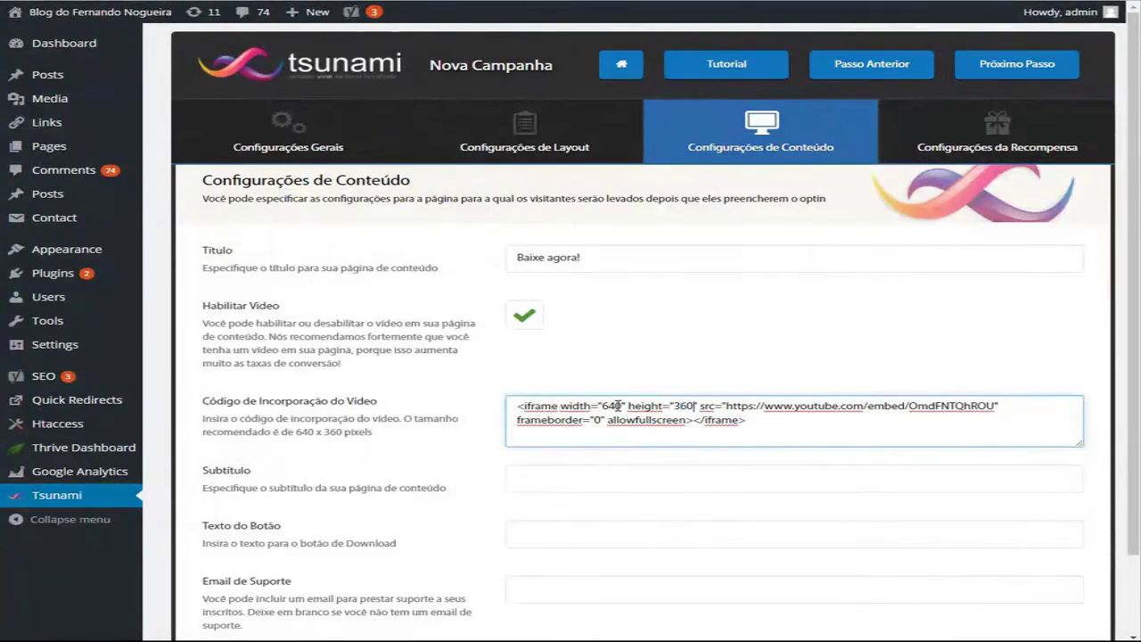
{"action": "scroll", "coordinate": [617, 405], "scroll_direction": "down", "scroll_amount": 2}
Step: Set subtitle 'Só golaço. Um melhor que o outro', button 'BAIXAR AGORA!', and the support e-mail address
{"action": "left_click", "coordinate": [587, 384]}
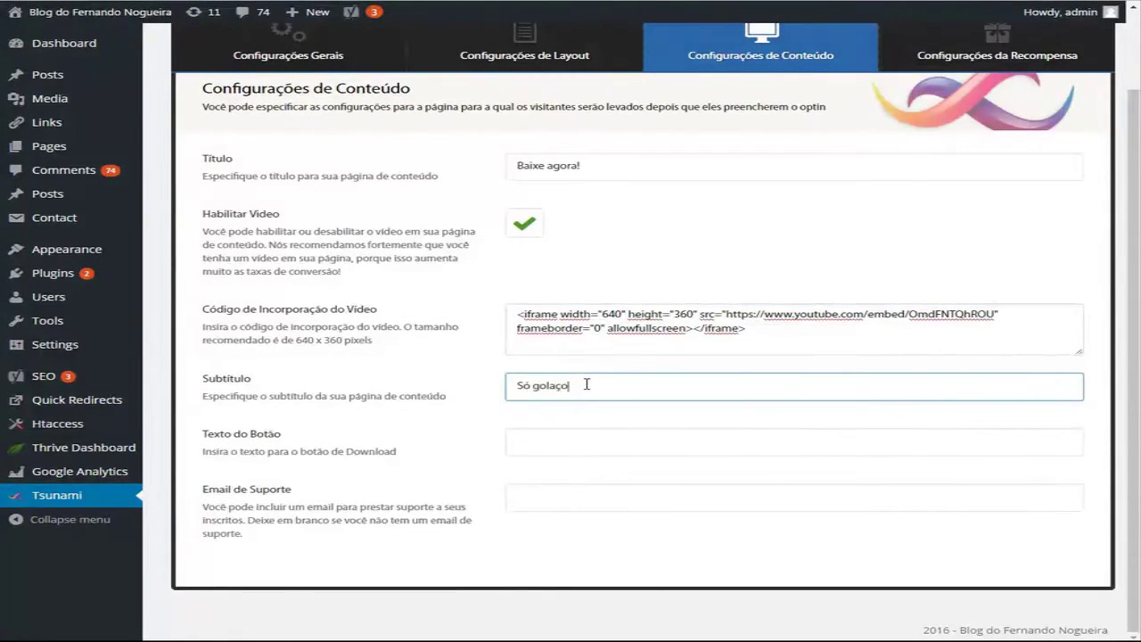
{"action": "type", "text": "Só golaço. Um melhor que o outro."}
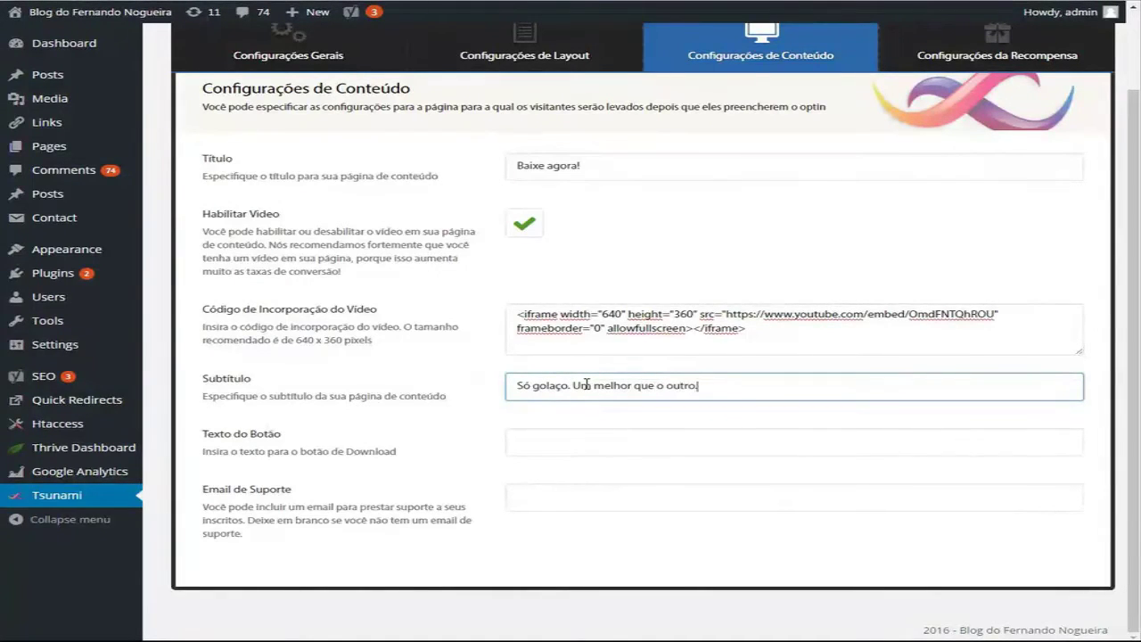
{"action": "key", "text": "Tab"}
{"action": "type", "text": "BAIXAR AGOR"}
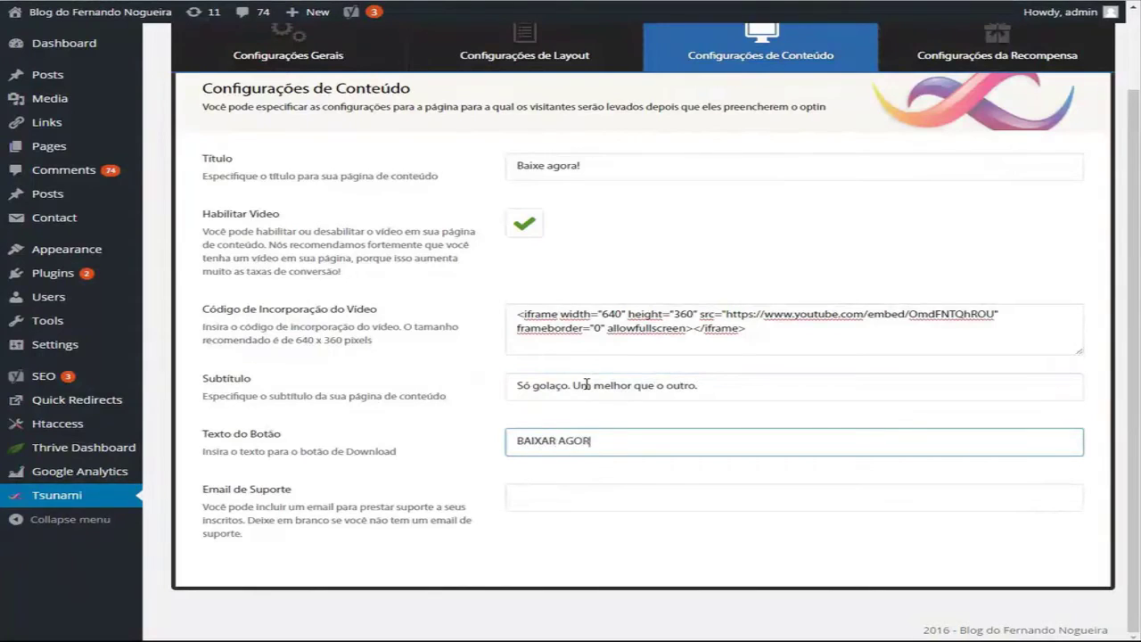
{"action": "key", "text": "Tab"}
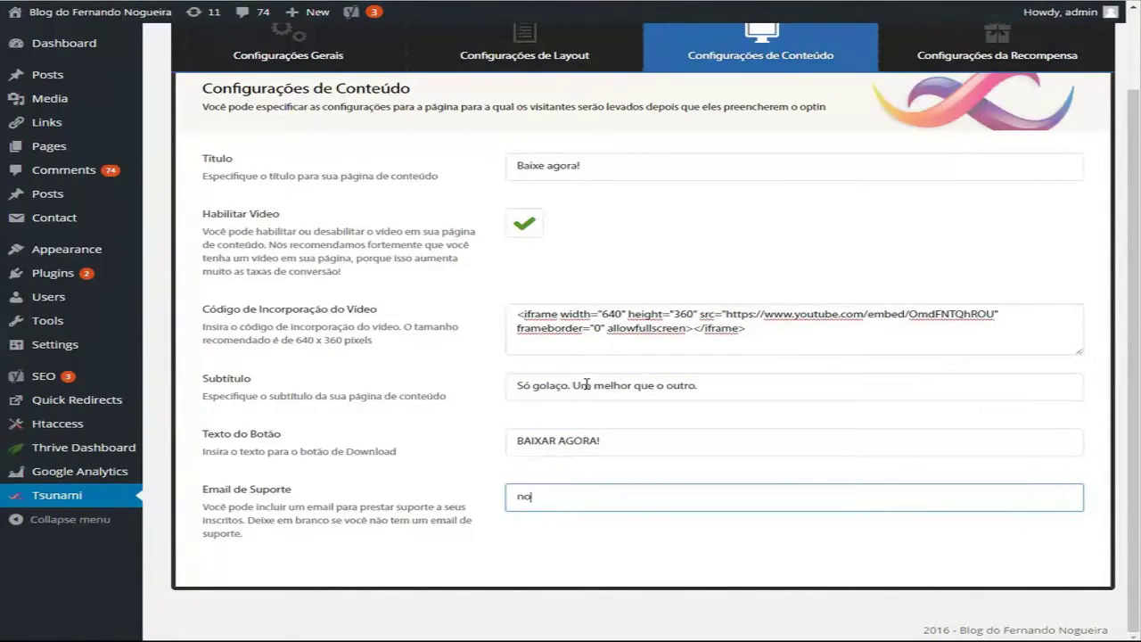
{"action": "scroll", "coordinate": [1025, 153], "scroll_direction": "up", "scroll_amount": 1}
{"action": "scroll", "coordinate": [1024, 153], "scroll_direction": "up", "scroll_amount": 2}
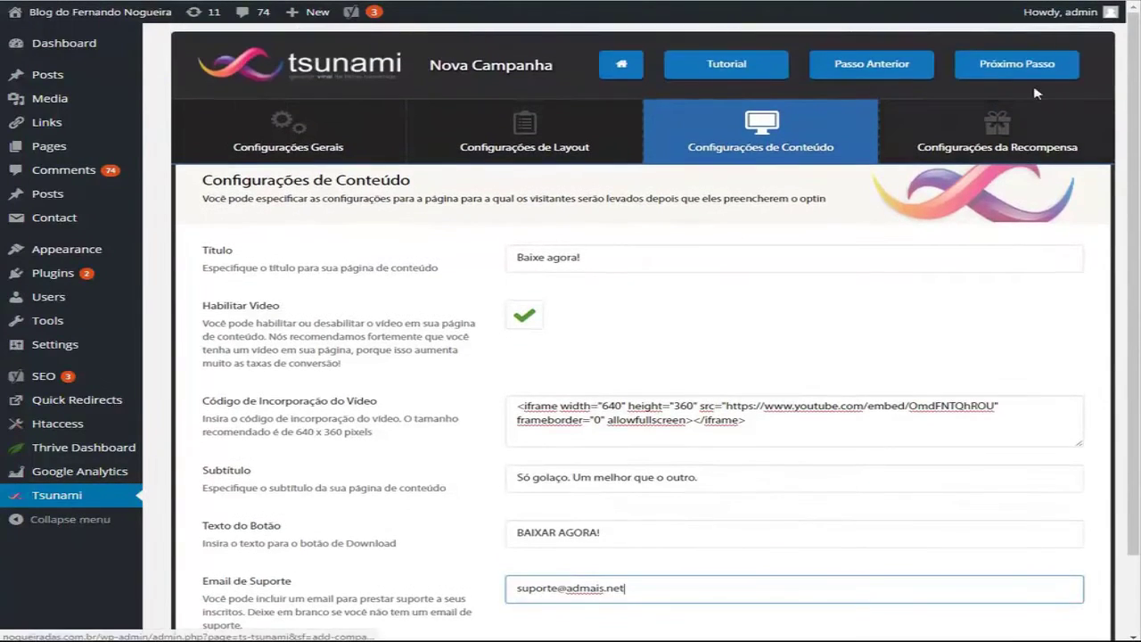
{"action": "left_click", "coordinate": [1030, 69]}
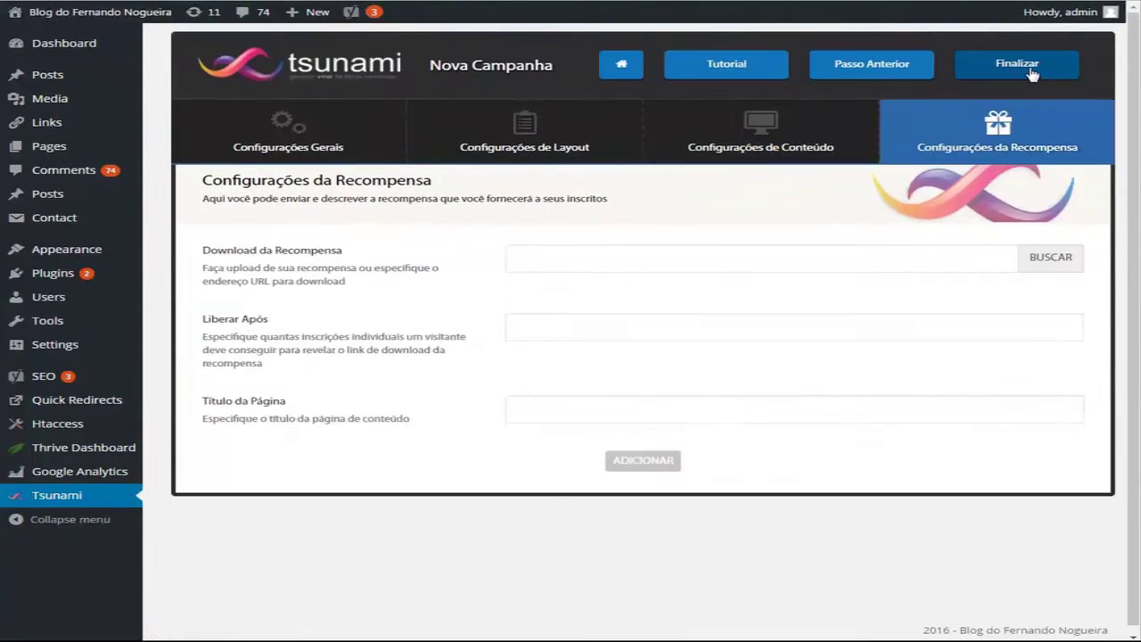
Step: Set the Untitled-1.jpg image from the Media Library as the reward download file
{"action": "left_click", "coordinate": [1051, 258]}
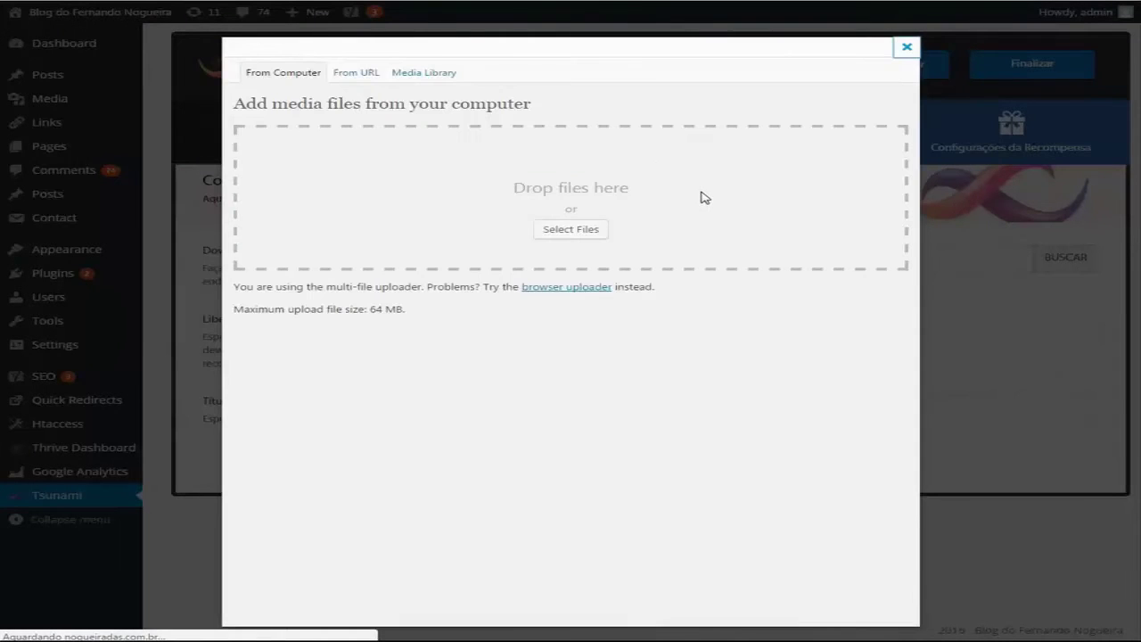
{"action": "left_click", "coordinate": [435, 76]}
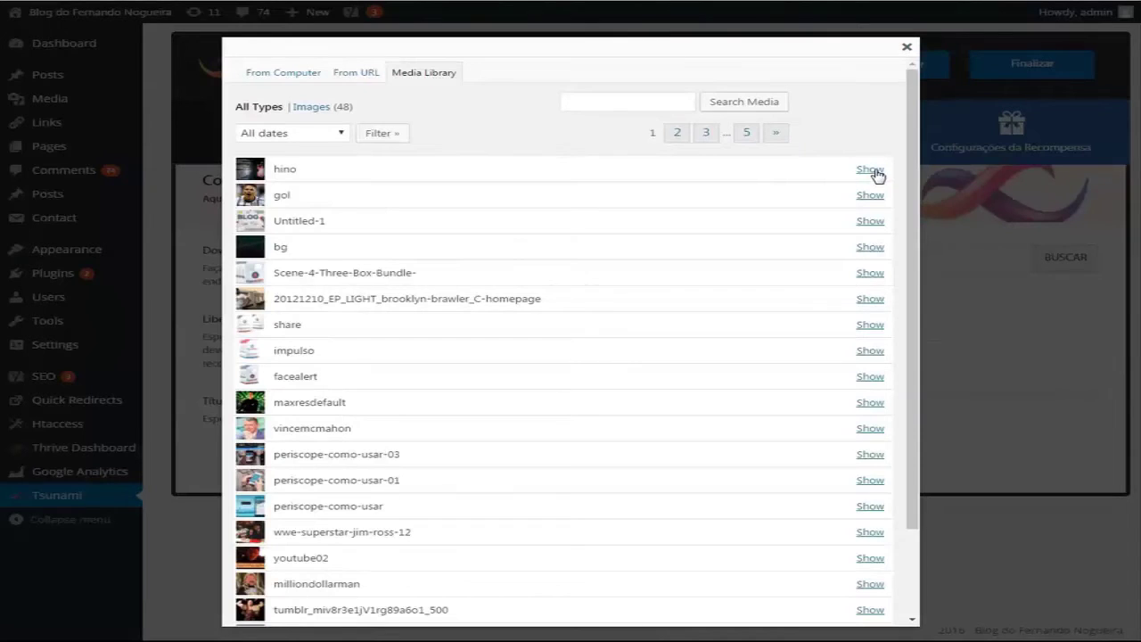
{"action": "left_click", "coordinate": [863, 223]}
{"action": "scroll", "coordinate": [810, 245], "scroll_direction": "down", "scroll_amount": 3}
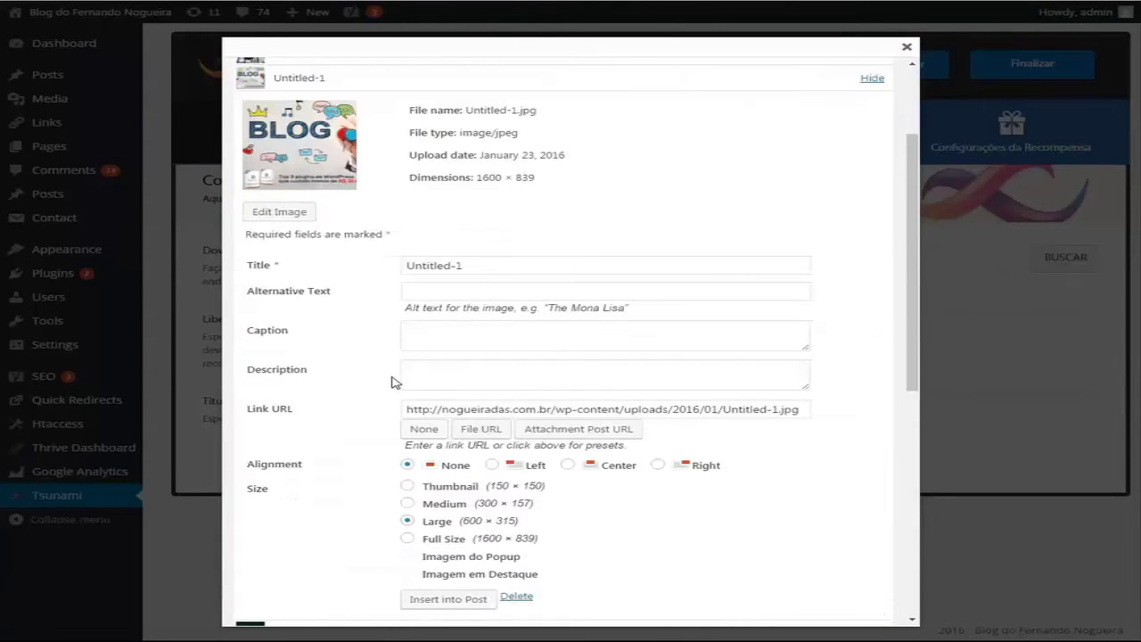
{"action": "left_click", "coordinate": [482, 598]}
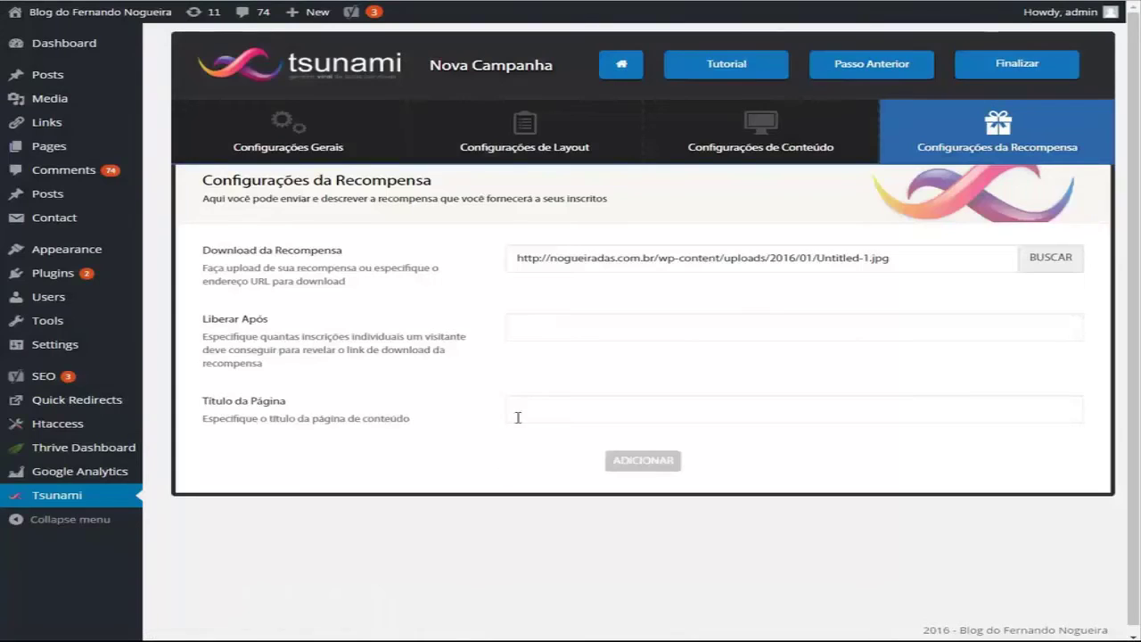
Step: Release the reward after 3 signups and title the page 'SÓ GOLAÇO DO CORINTHIANS'
{"action": "left_click", "coordinate": [570, 328]}
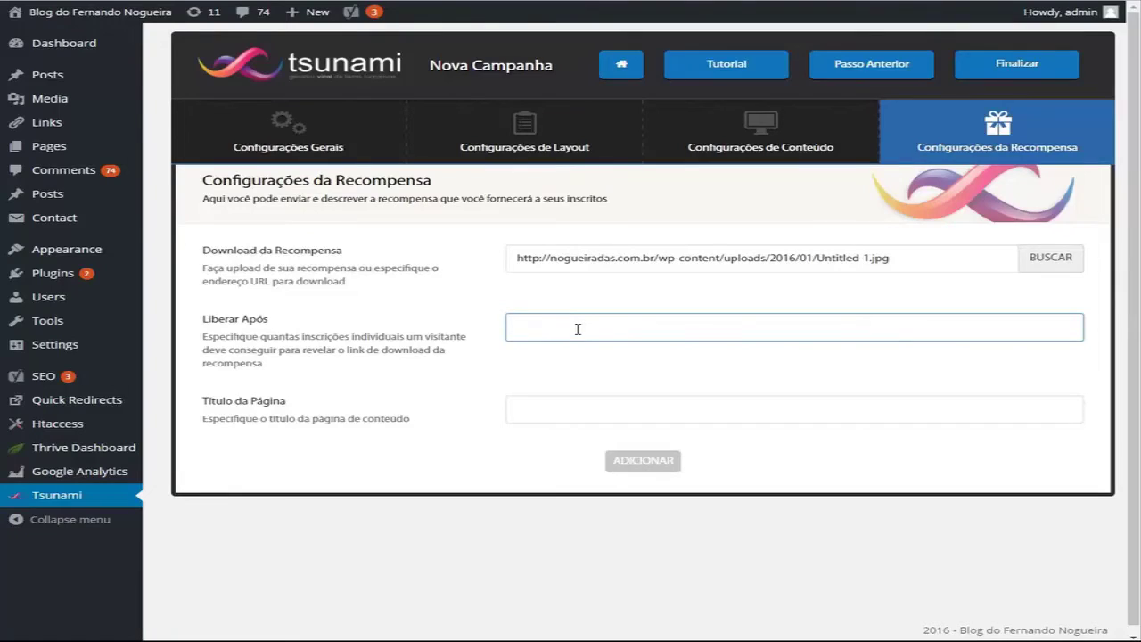
{"action": "left_click", "coordinate": [551, 419]}
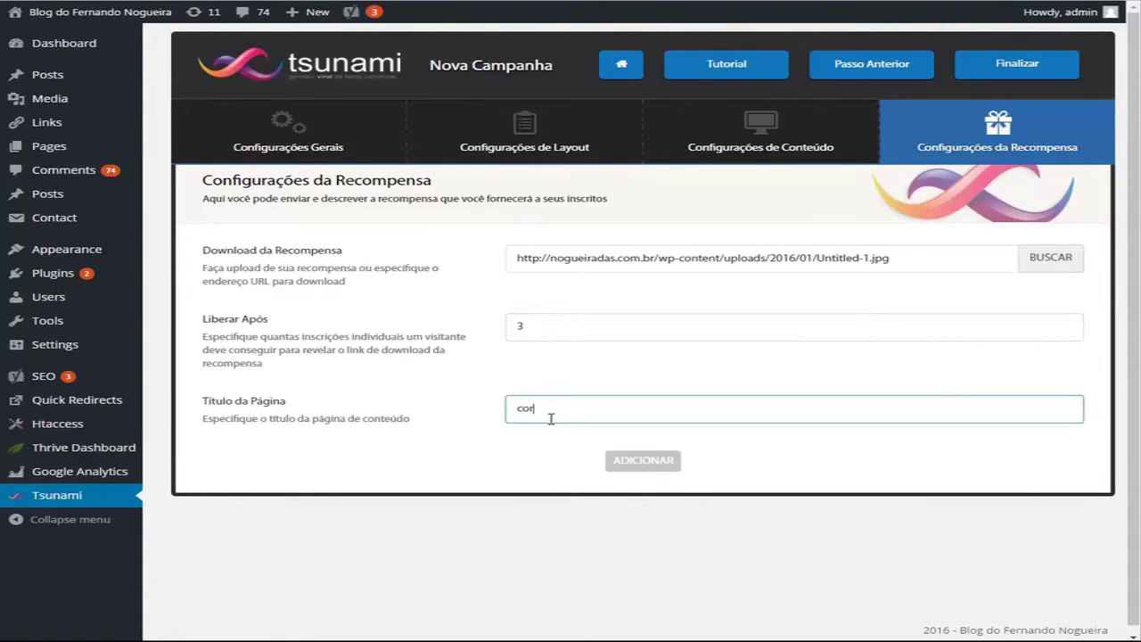
{"action": "type", "text": "SÓ GOLAÇO DOC O"}
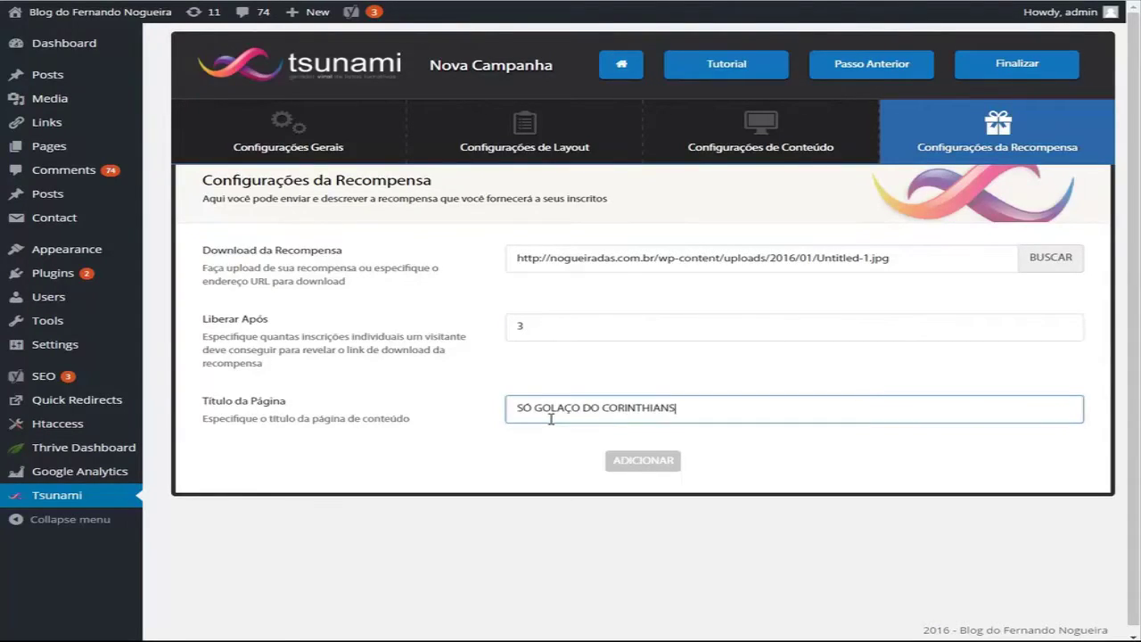
{"action": "type", "text": "RINTHIANS"}
Step: Add a highlight titled '[DOWNLOAD] Os 50 Gols Mais Bonitos do Corinthians' with text 'Você vai se emocionar'
{"action": "left_click", "coordinate": [643, 460]}
{"action": "scroll", "coordinate": [650, 466], "scroll_direction": "down", "scroll_amount": 3}
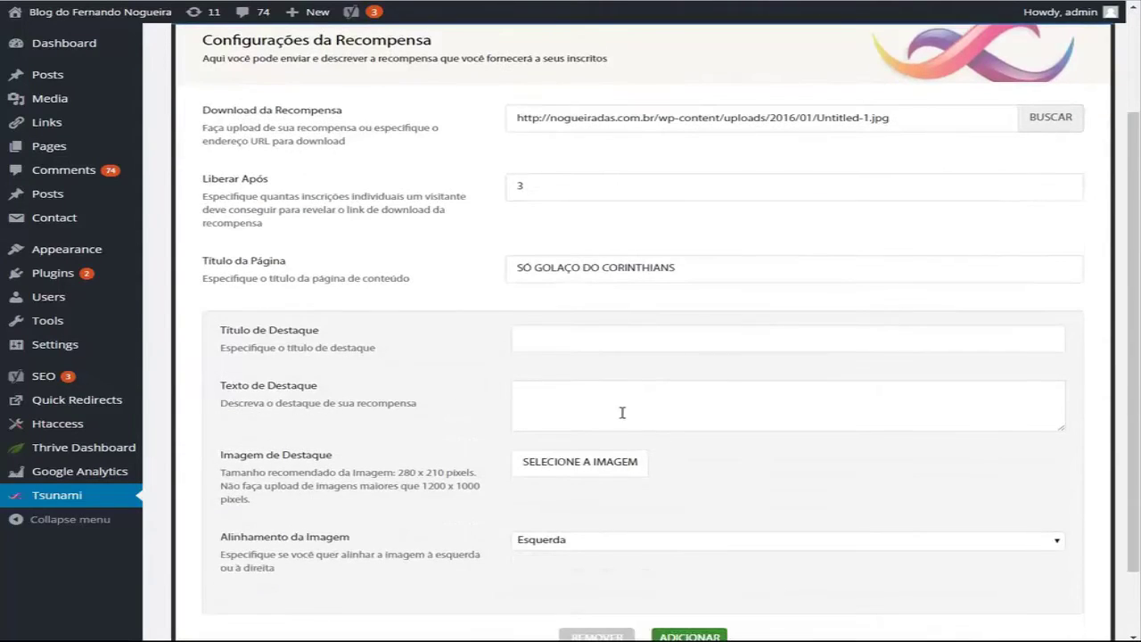
{"action": "left_click", "coordinate": [572, 339]}
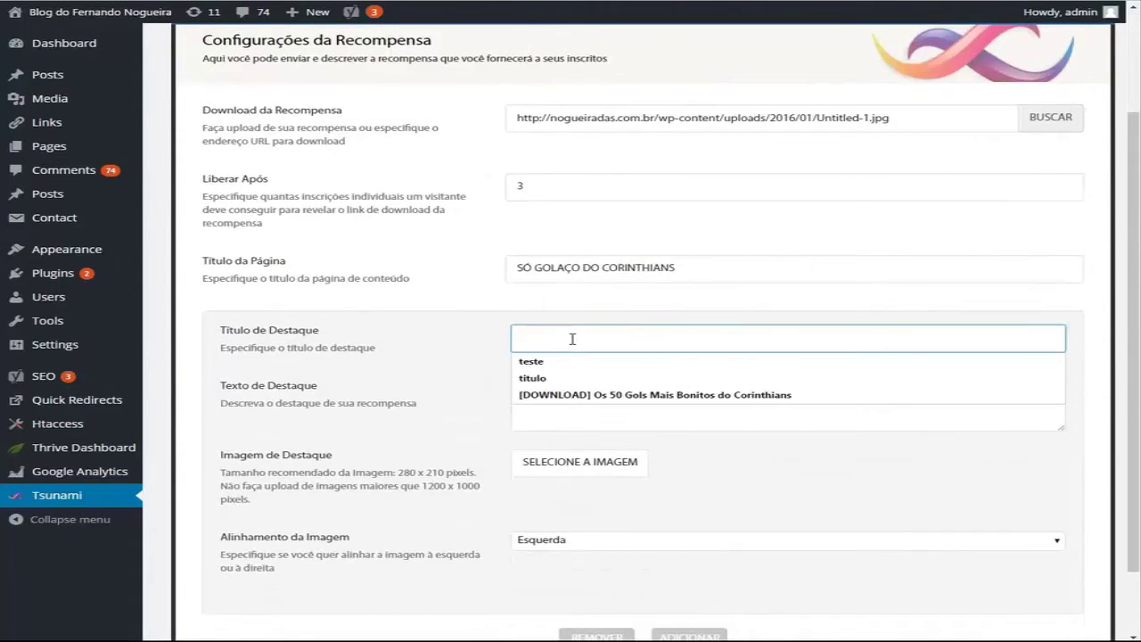
{"action": "left_click", "coordinate": [624, 395]}
{"action": "left_click", "coordinate": [624, 389]}
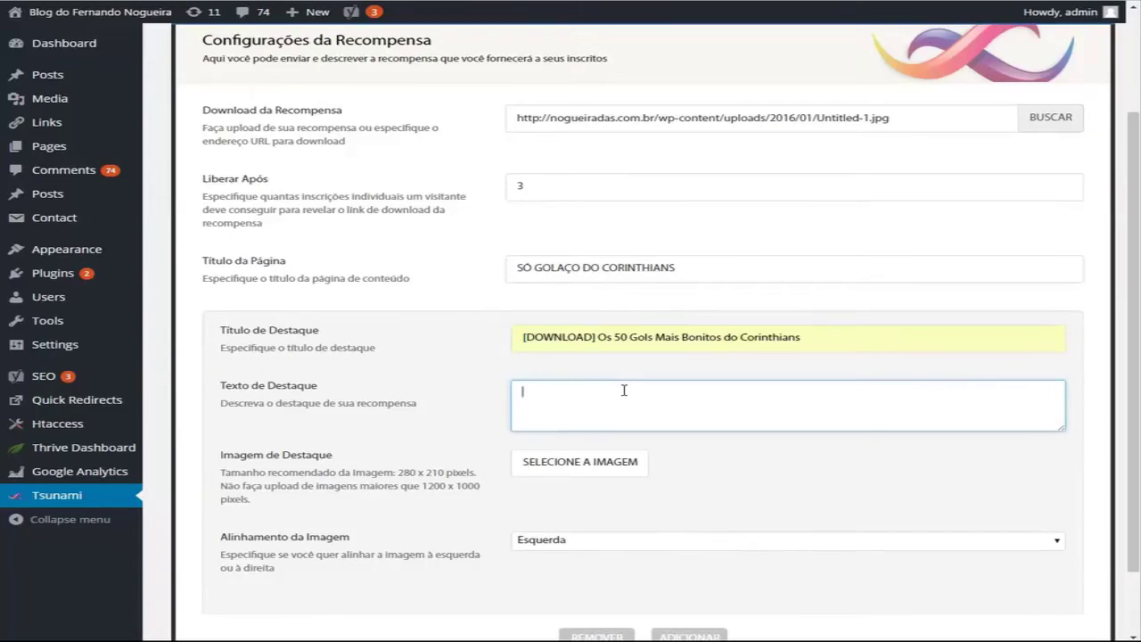
{"action": "type", "text": "VocE v"}
{"action": "key", "text": "BackSpace"}
{"action": "type", "text": "ê vai se emo"}
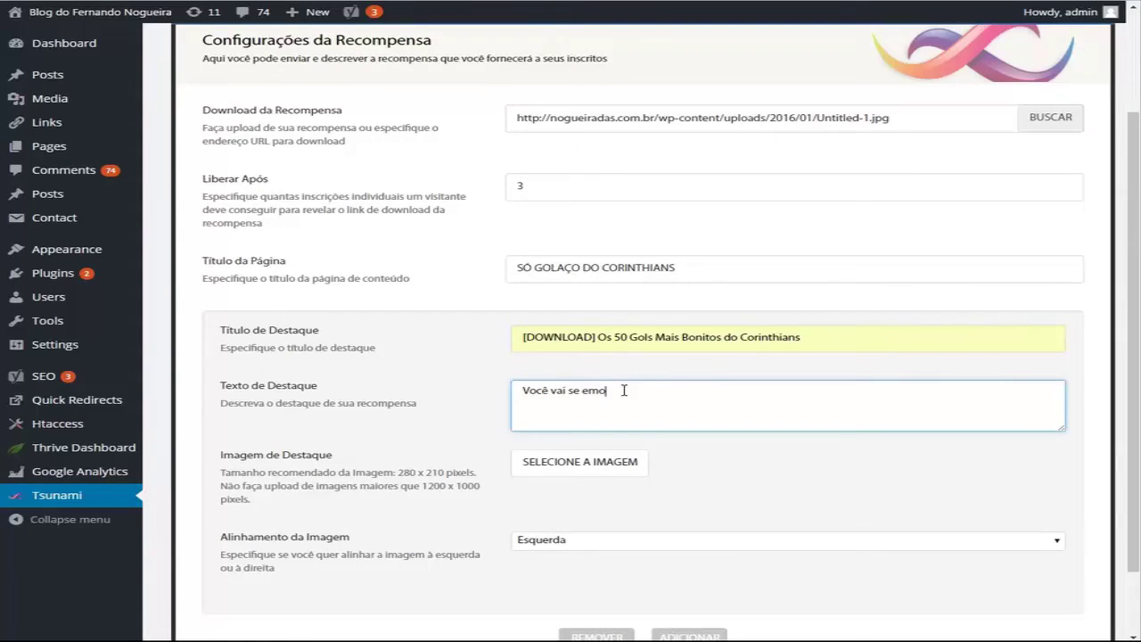
{"action": "type", "text": "cionar"}
Step: Insert the gol image from the Media Library as the highlight picture
{"action": "left_click", "coordinate": [578, 461]}
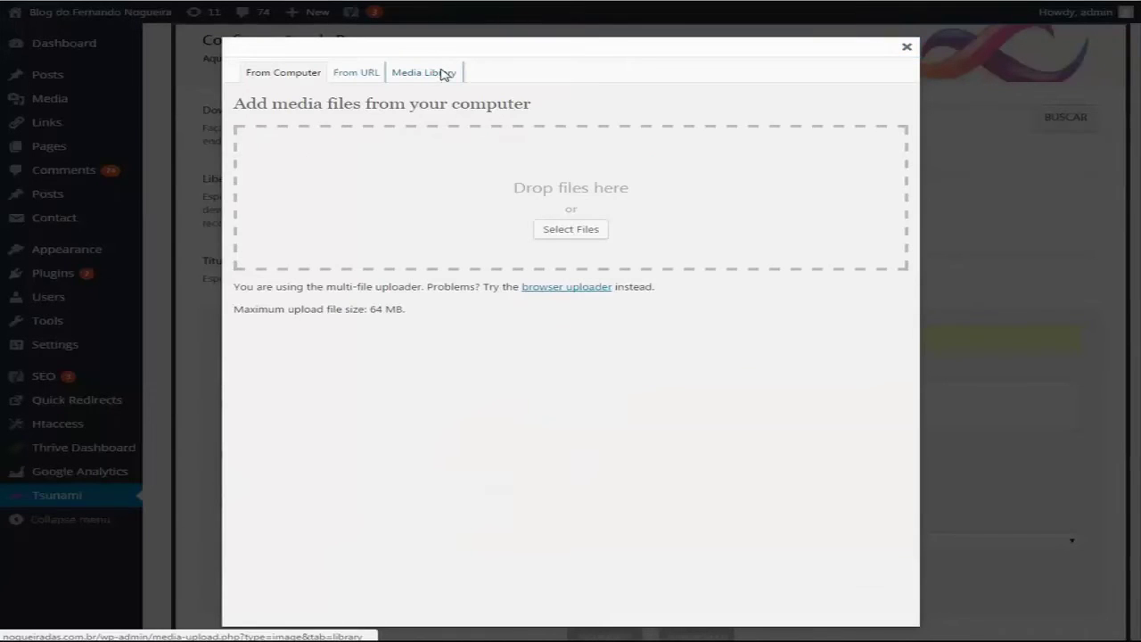
{"action": "left_click", "coordinate": [444, 75]}
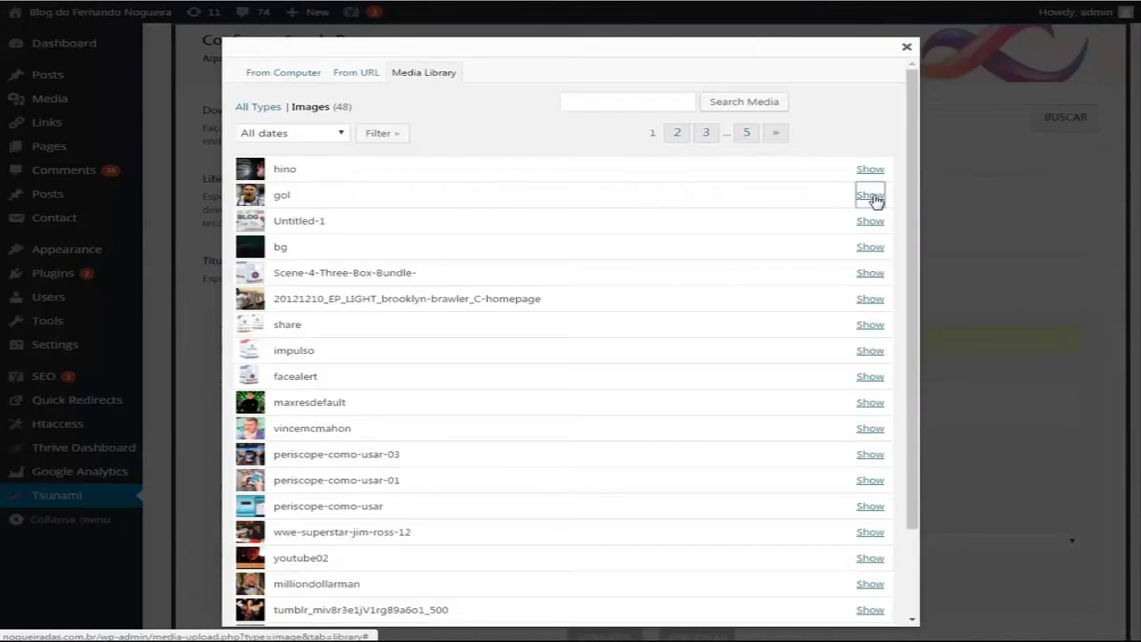
{"action": "left_click", "coordinate": [872, 198]}
{"action": "scroll", "coordinate": [683, 252], "scroll_direction": "down", "scroll_amount": 3}
{"action": "left_click", "coordinate": [446, 459]}
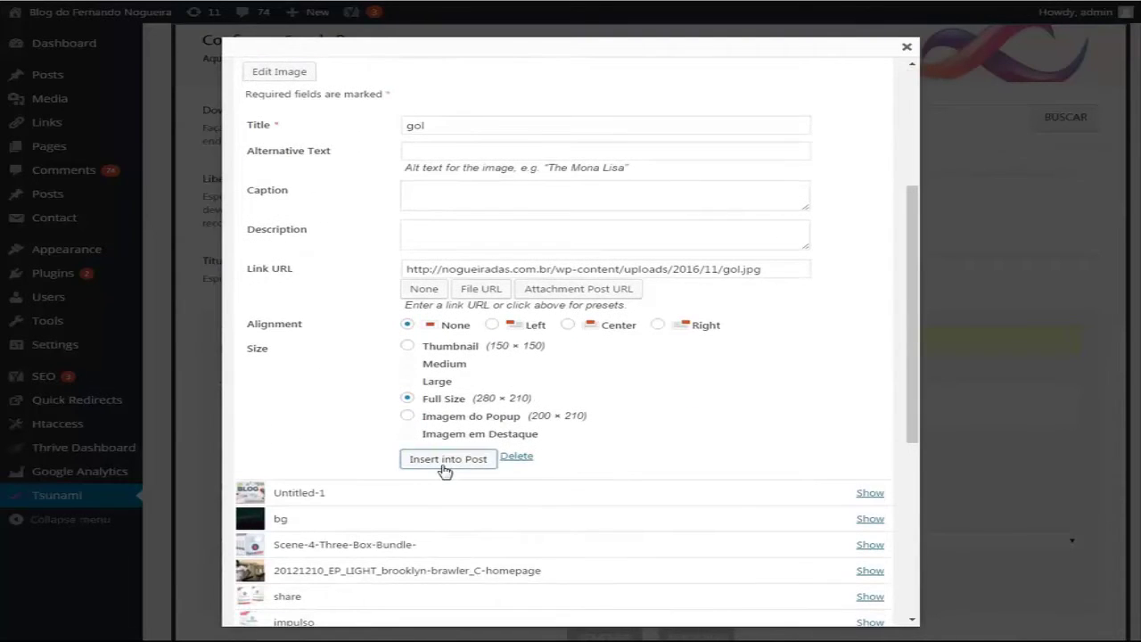
{"action": "scroll", "coordinate": [657, 434], "scroll_direction": "down", "scroll_amount": 5}
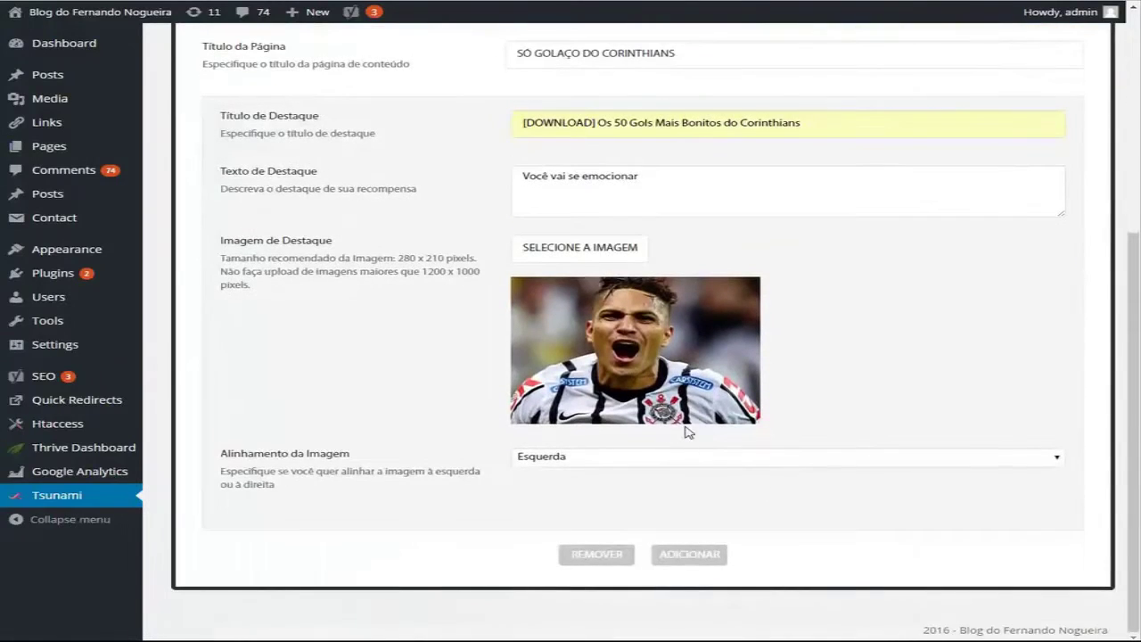
Step: Add a second highlight, editing the reused title into '[DOWNLOAD] O Hino do Timão'
{"action": "left_click", "coordinate": [678, 555]}
{"action": "scroll", "coordinate": [566, 517], "scroll_direction": "down", "scroll_amount": 2}
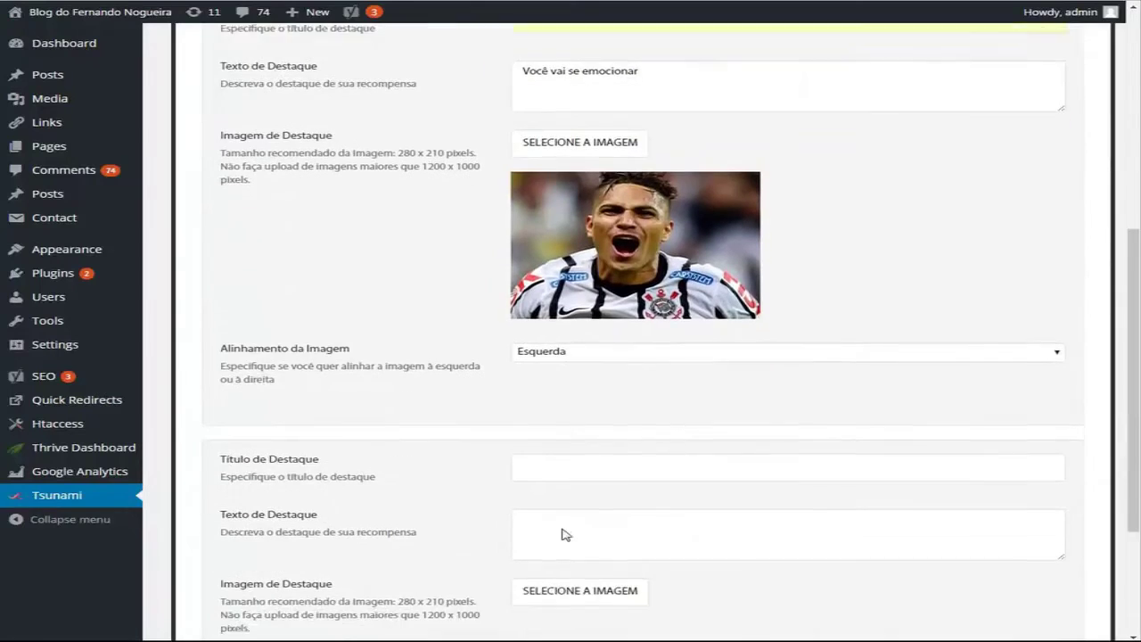
{"action": "left_click", "coordinate": [564, 437]}
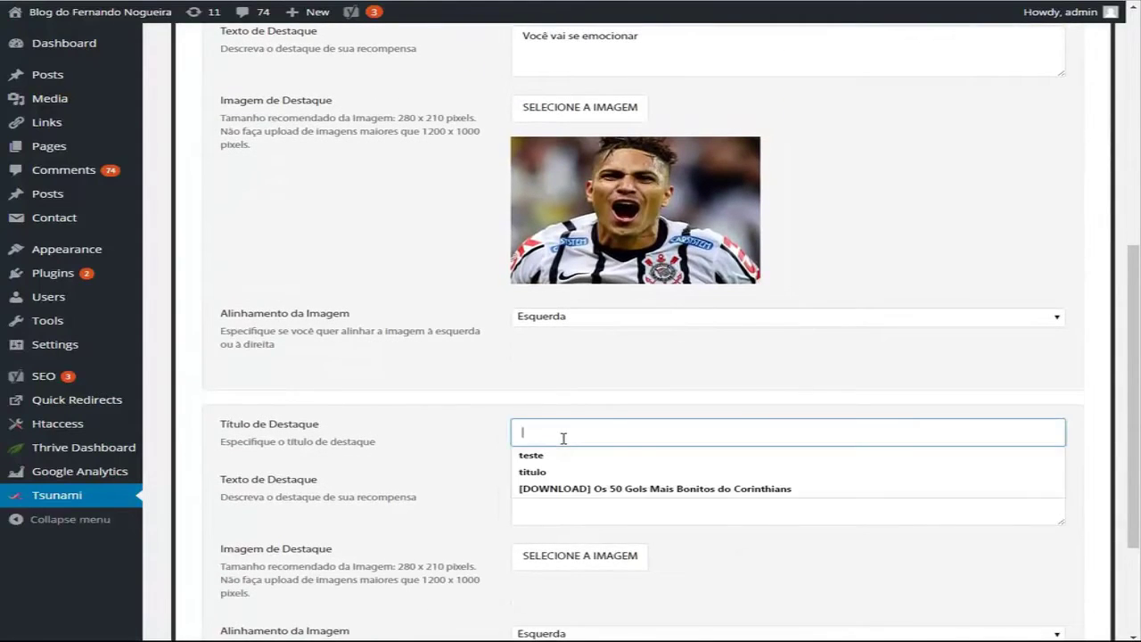
{"action": "left_click", "coordinate": [598, 494]}
{"action": "left_click_drag", "start_coordinate": [598, 431], "coordinate": [963, 429]}
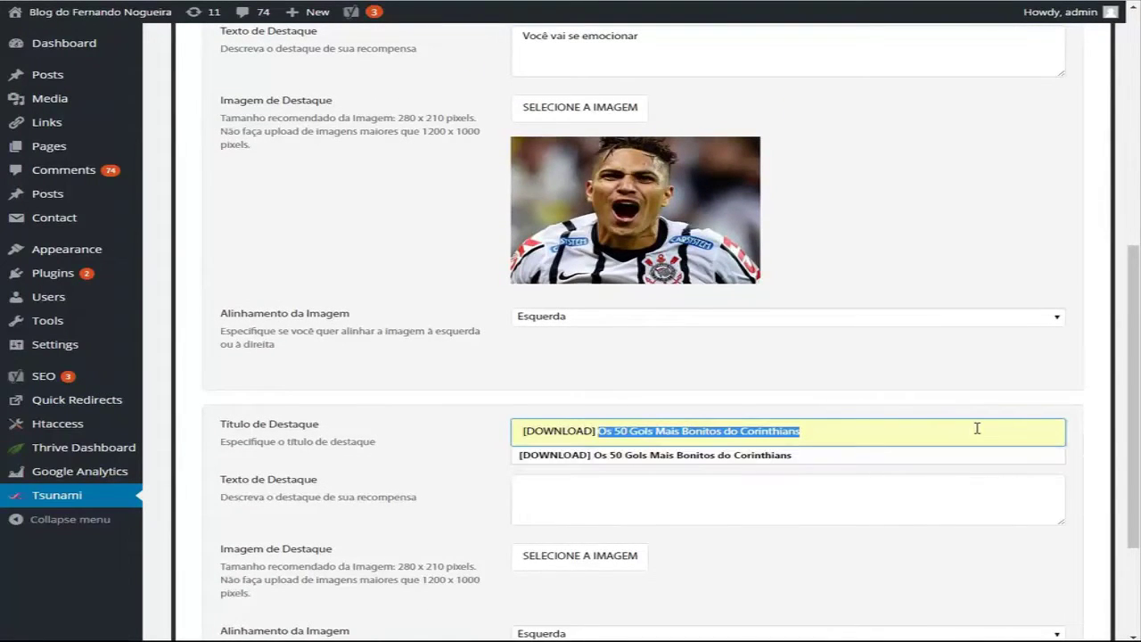
{"action": "type", "text": "o"}
{"action": "key", "text": "BackSpace"}
{"action": "type", "text": "OWNLOAD] O Hino do Timão"}
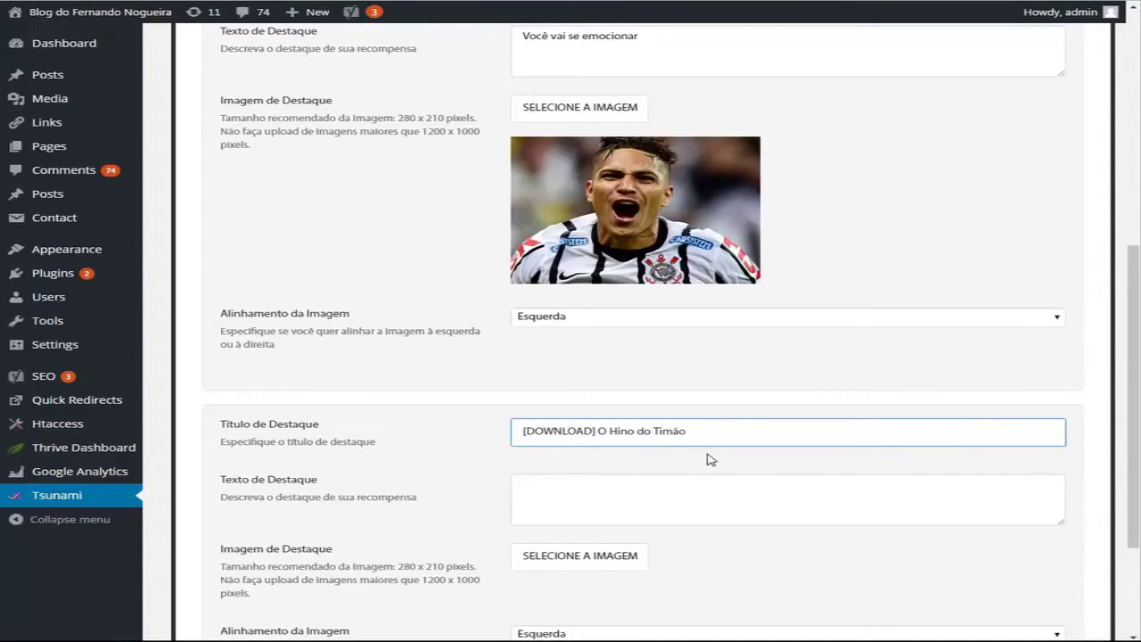
Step: Describe the hino highlight as 'Baixe 10 versões diferentes do hino do timão.'
{"action": "left_click", "coordinate": [640, 503]}
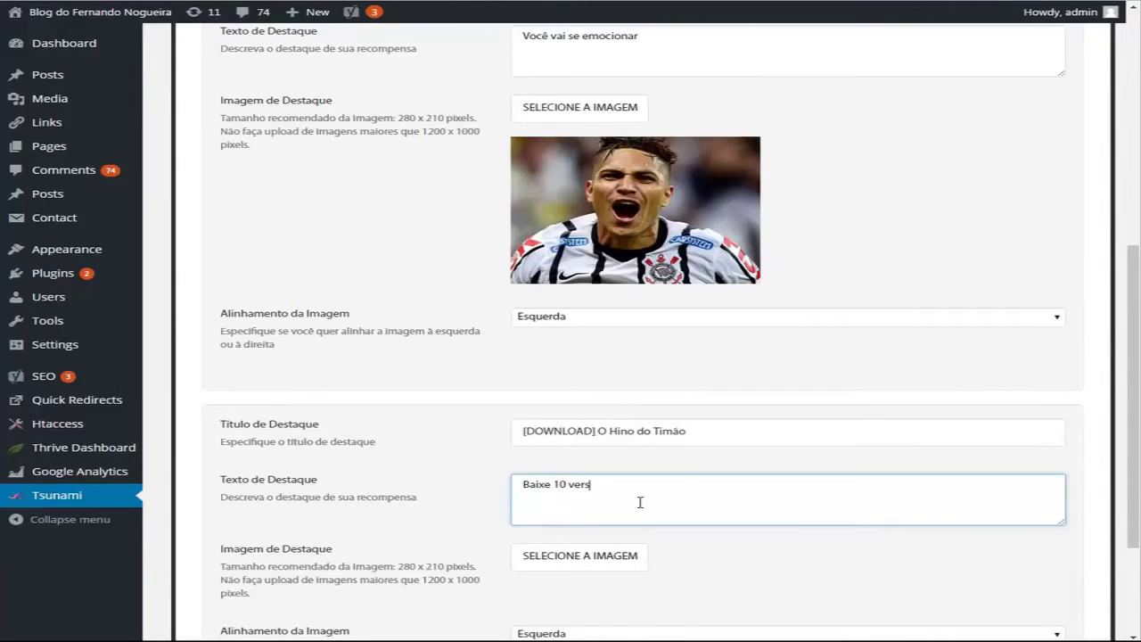
{"action": "type", "text": "Baixe 10 versões diferentes do hino do timão."}
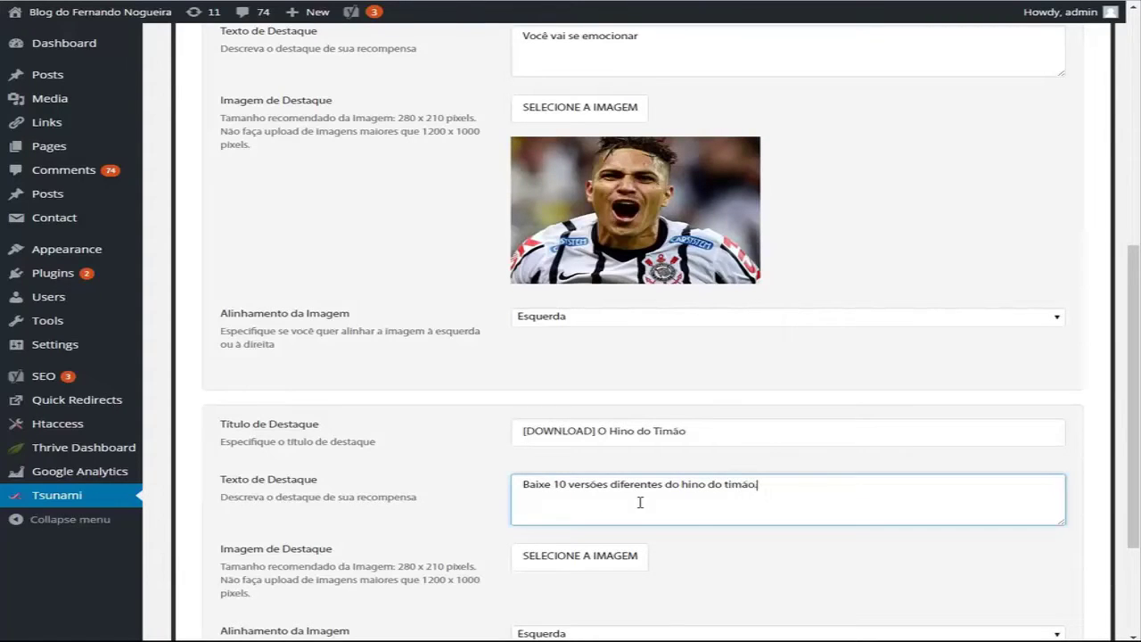
{"action": "scroll", "coordinate": [640, 502], "scroll_direction": "down", "scroll_amount": 2}
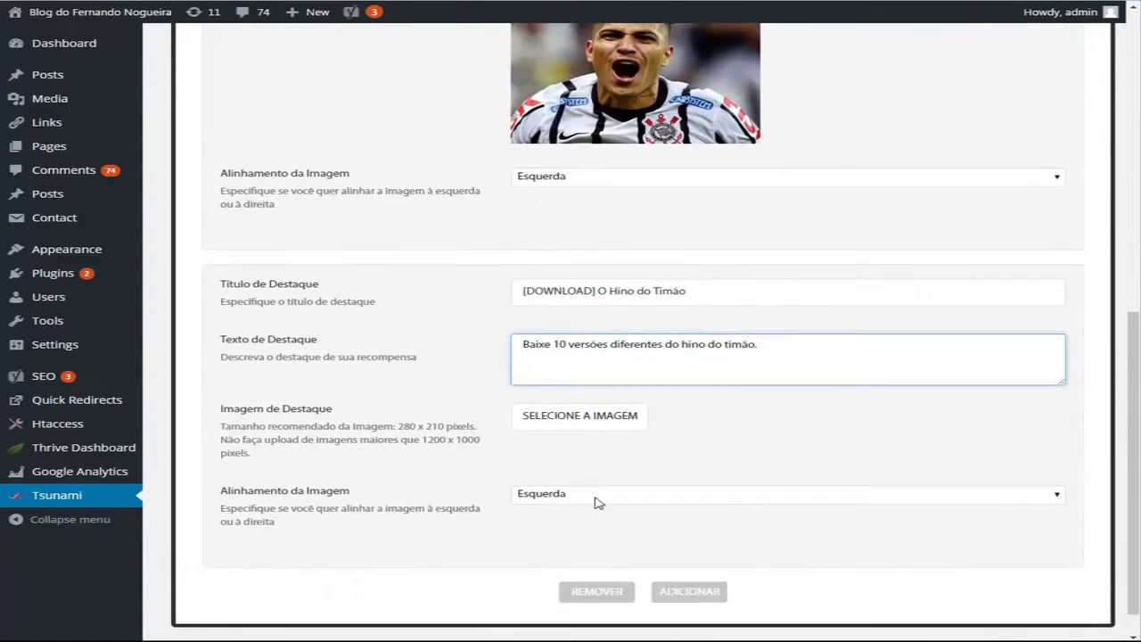
Step: Insert the 'hino' anthem-lyrics image from the Media Library as the second reward's picture and add it
{"action": "left_click", "coordinate": [591, 415]}
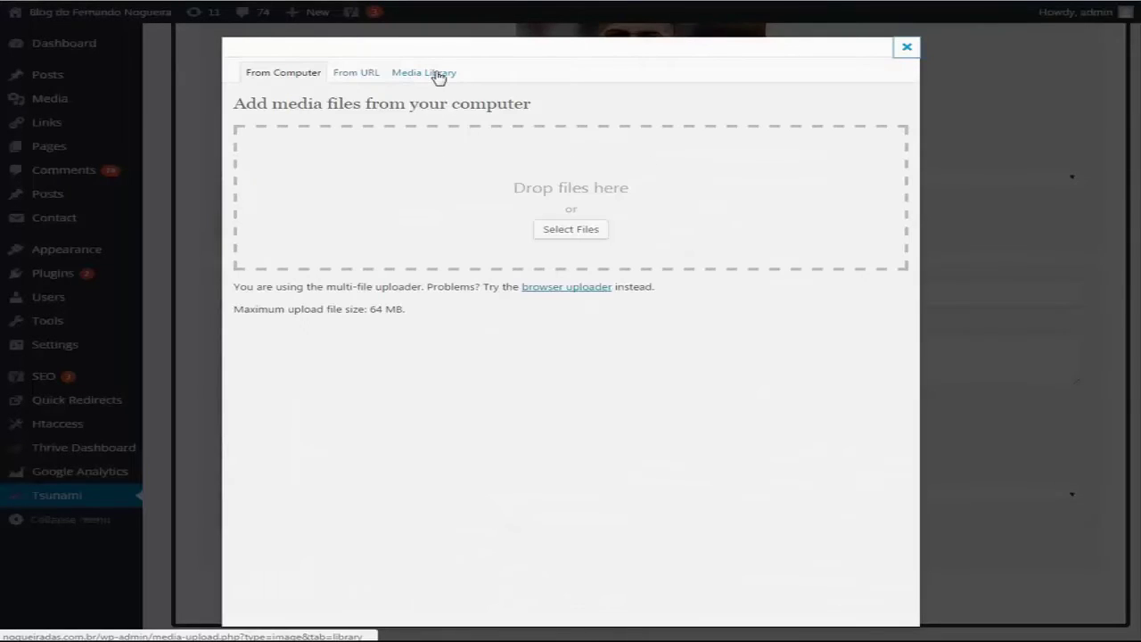
{"action": "left_click", "coordinate": [438, 75]}
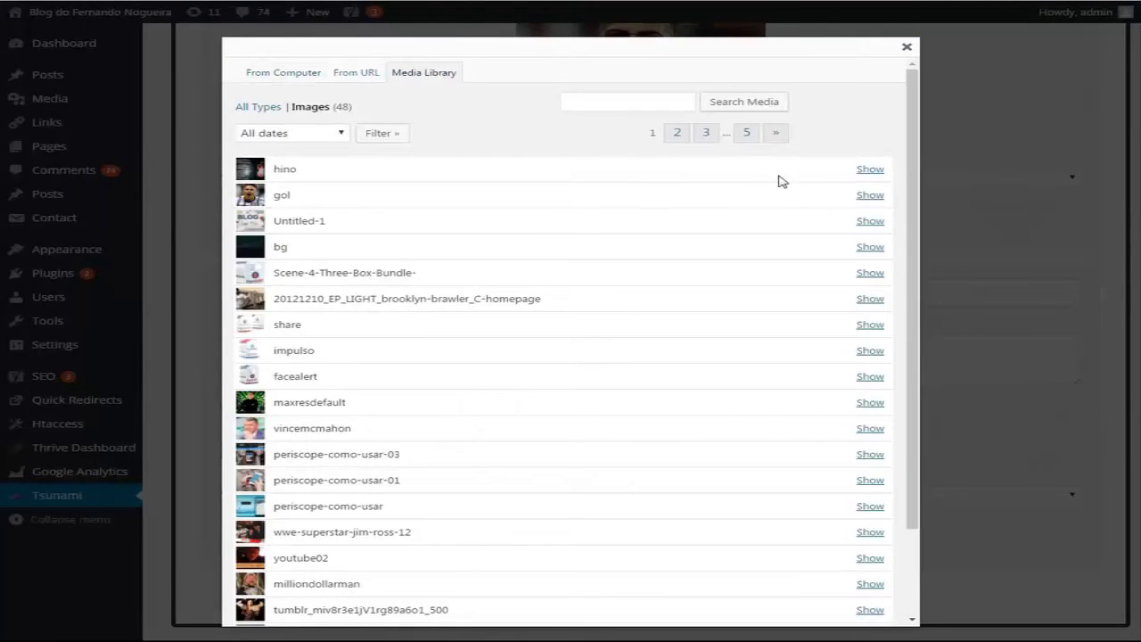
{"action": "left_click", "coordinate": [873, 169]}
{"action": "scroll", "coordinate": [650, 229], "scroll_direction": "down", "scroll_amount": 3}
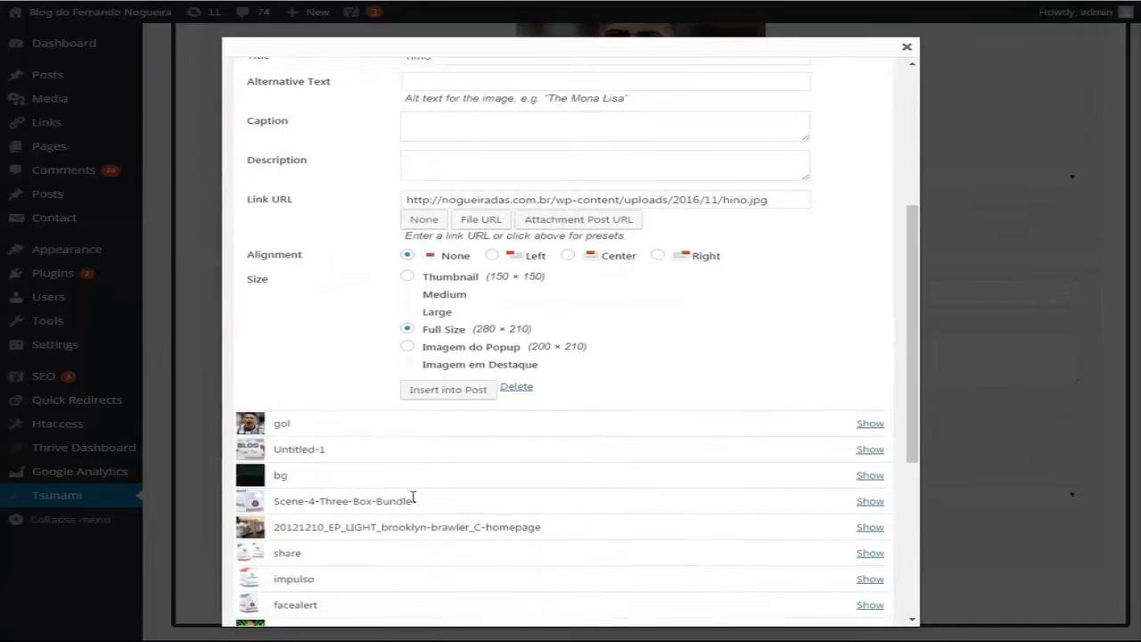
{"action": "left_click", "coordinate": [448, 389]}
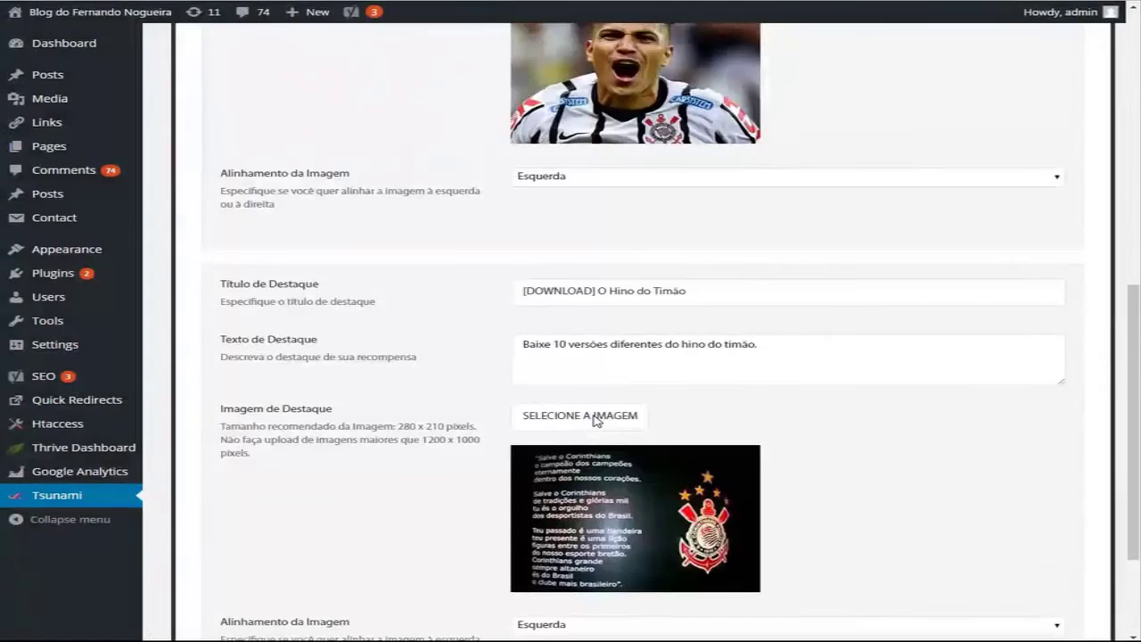
{"action": "scroll", "coordinate": [594, 415], "scroll_direction": "down", "scroll_amount": 3}
{"action": "left_click", "coordinate": [714, 551]}
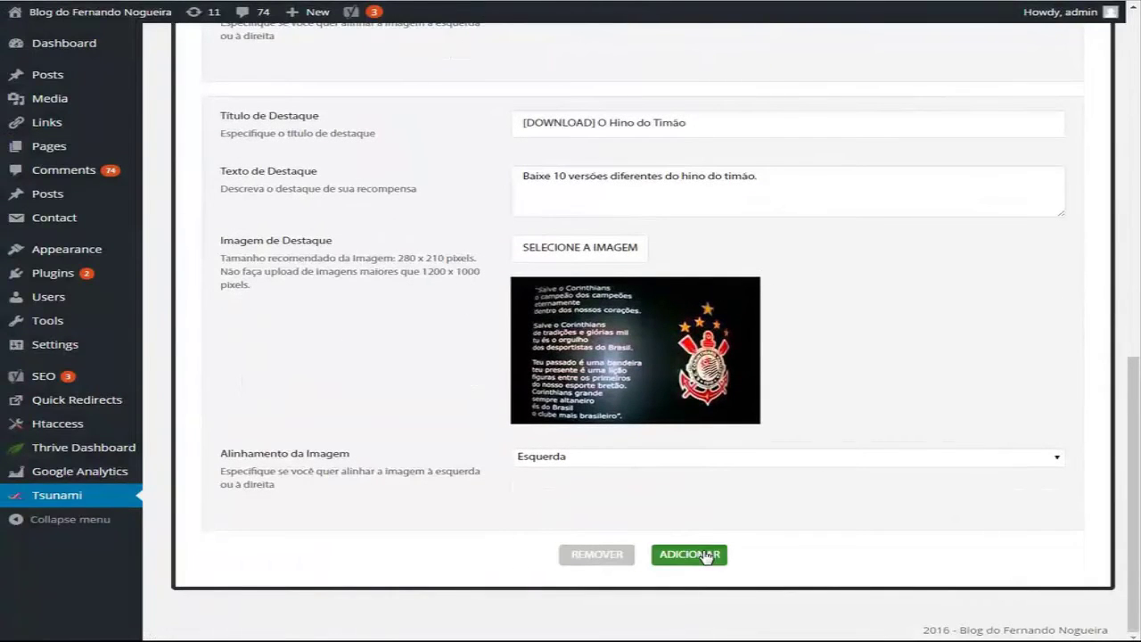
{"action": "scroll", "coordinate": [763, 495], "scroll_direction": "up", "scroll_amount": 4}
{"action": "scroll", "coordinate": [762, 495], "scroll_direction": "up", "scroll_amount": 5}
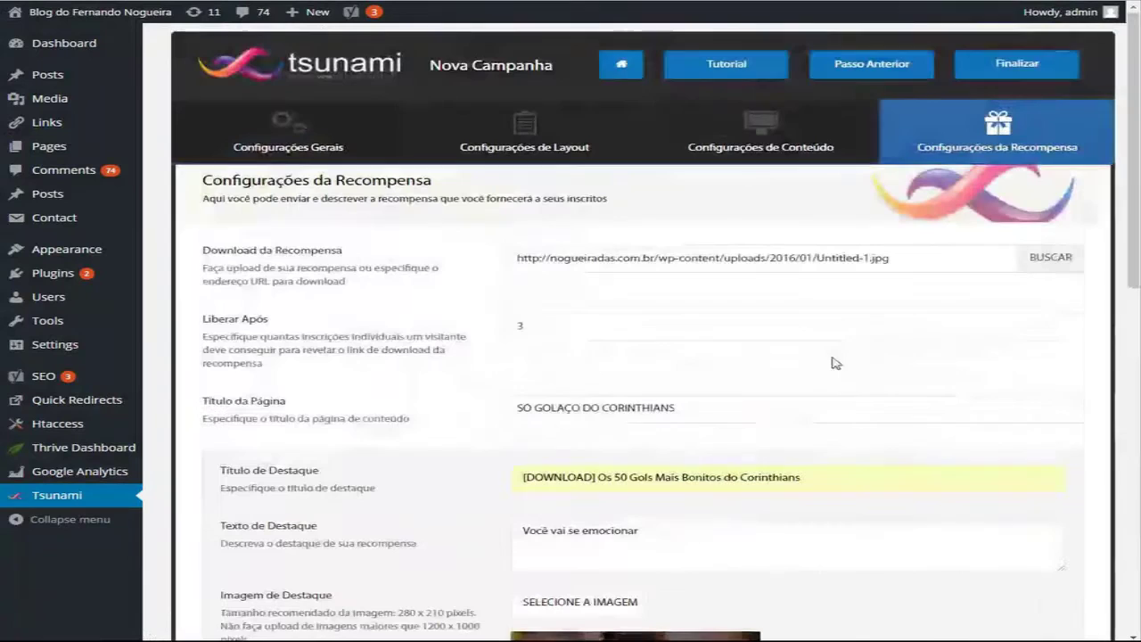
Step: Finalize the Corinthians campaign so it is saved and listed on the Painel dashboard
{"action": "left_click", "coordinate": [1024, 67]}
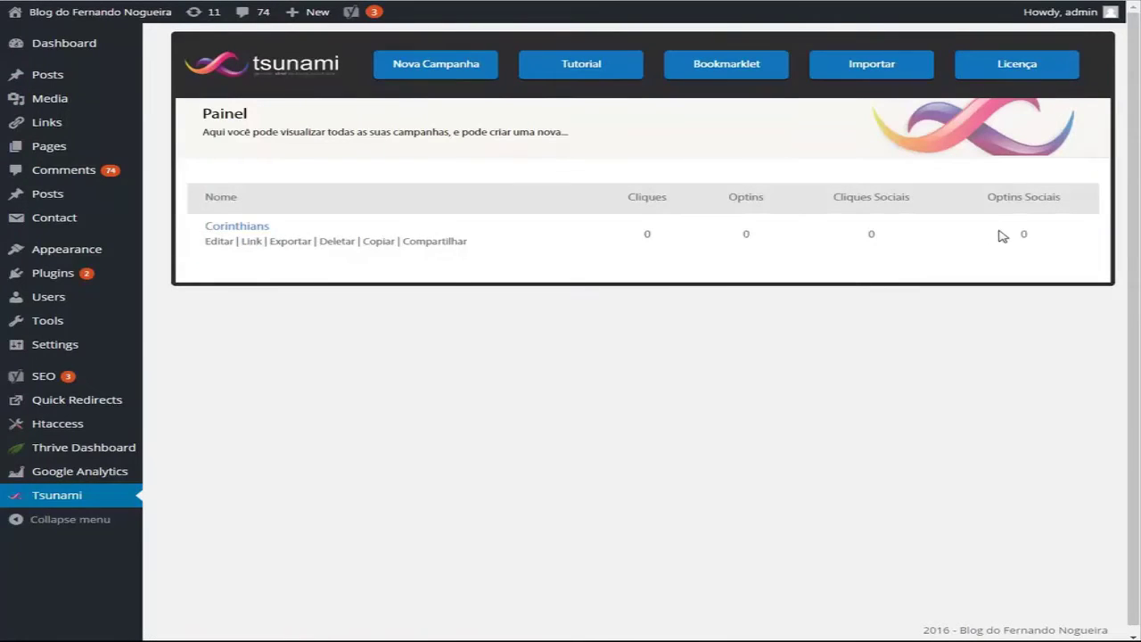
Step: Copy the Corinthians campaign's Página de Captura URL and load it in a new browser tab
{"action": "left_click", "coordinate": [251, 242]}
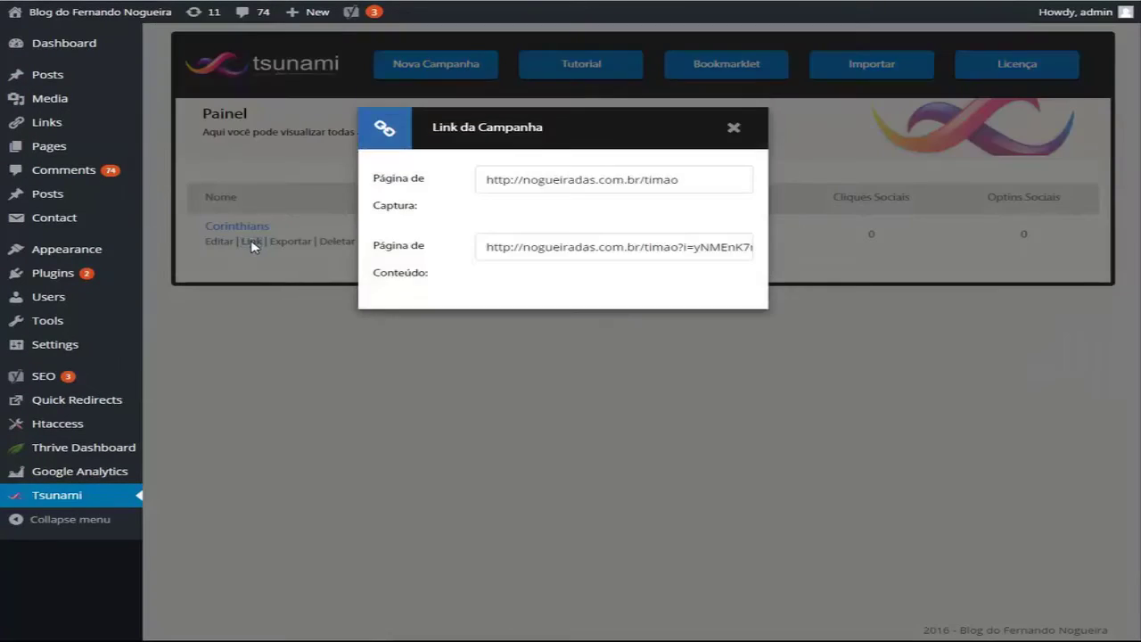
{"action": "left_click_drag", "start_coordinate": [688, 182], "coordinate": [489, 185]}
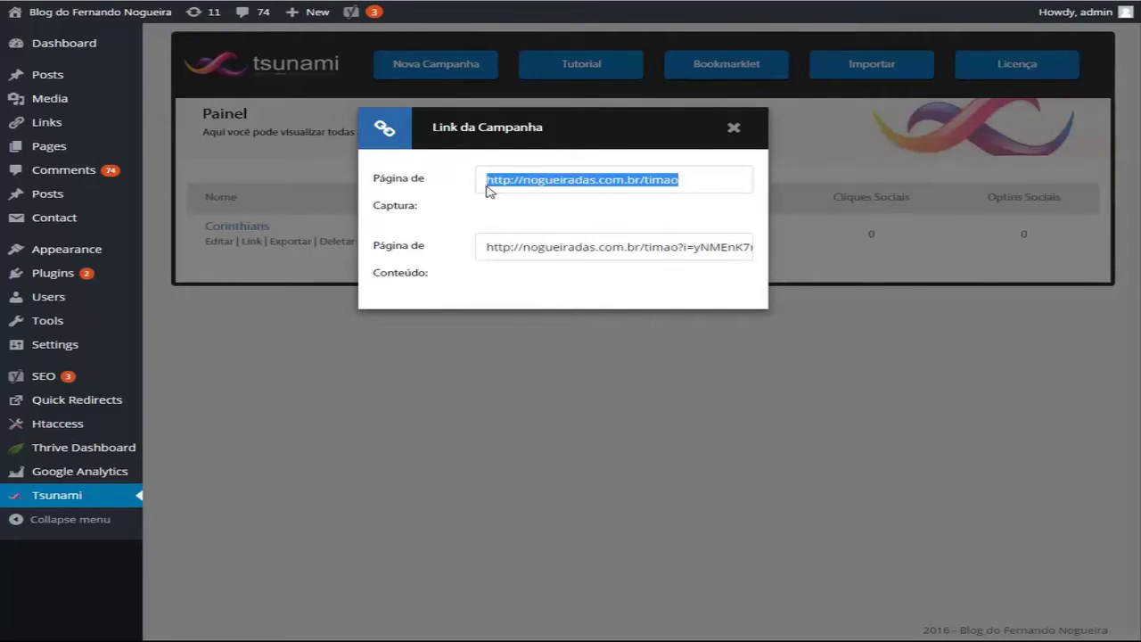
{"action": "right_click", "coordinate": [503, 181]}
{"action": "left_click", "coordinate": [535, 188]}
{"action": "key", "text": "ctrl+t"}
{"action": "key", "text": "ctrl+v"}
{"action": "key", "text": "Return"}
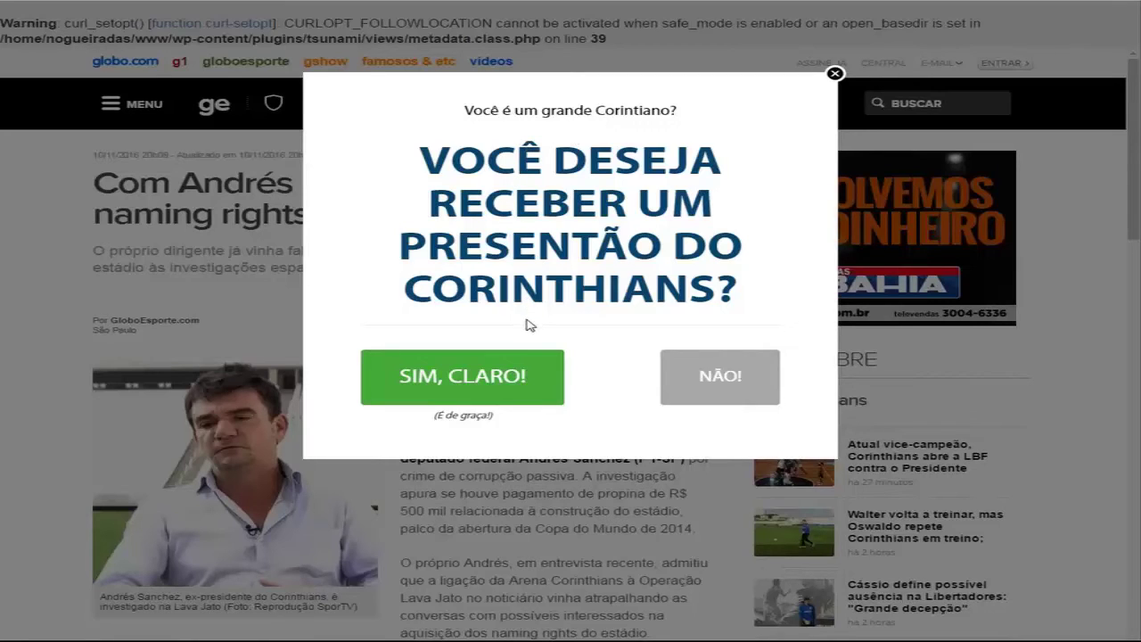
Step: Accept the gift with 'SIM, CLARO!', enter the saved e-mail address, and submit 'BAIXAR AGORA (100% GRÁTIS)'
{"action": "left_click", "coordinate": [468, 390]}
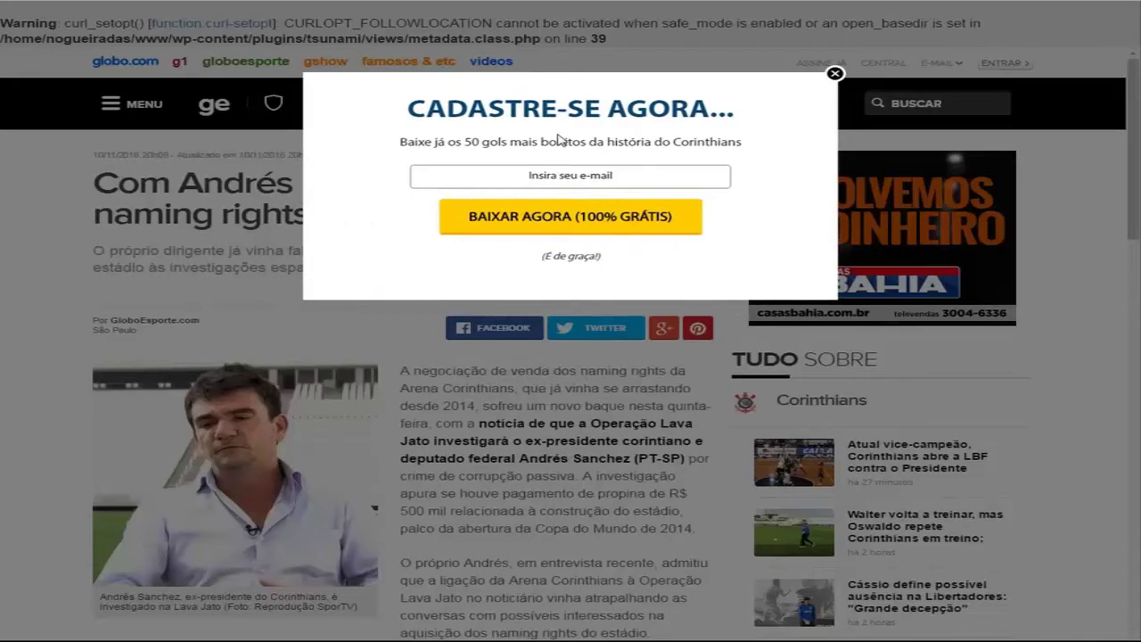
{"action": "left_click", "coordinate": [490, 175]}
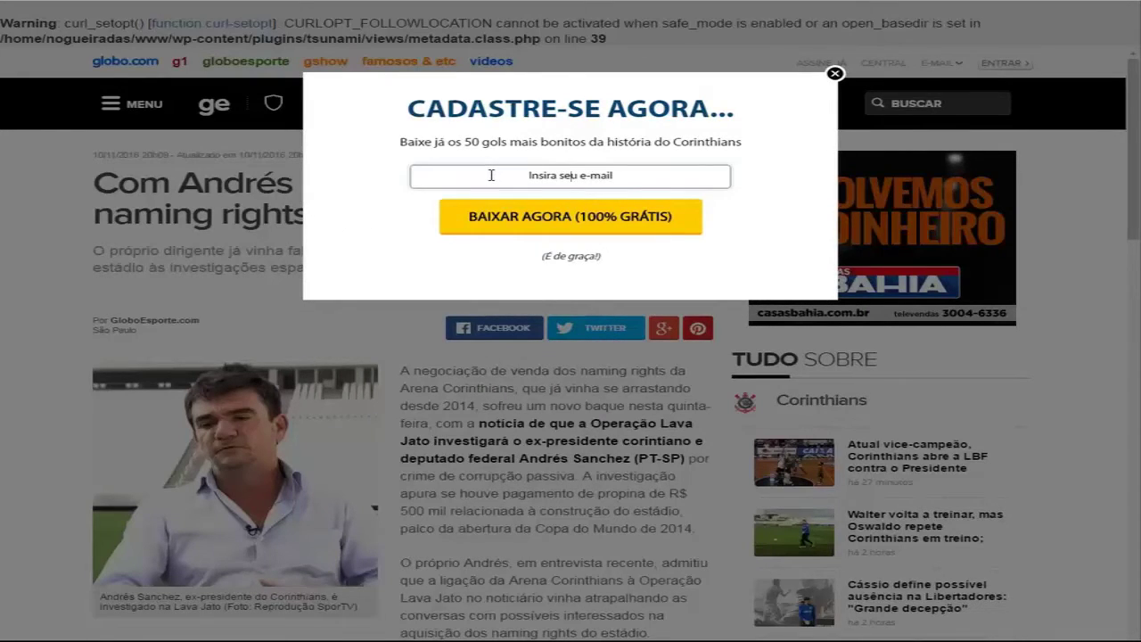
{"action": "left_click", "coordinate": [559, 196]}
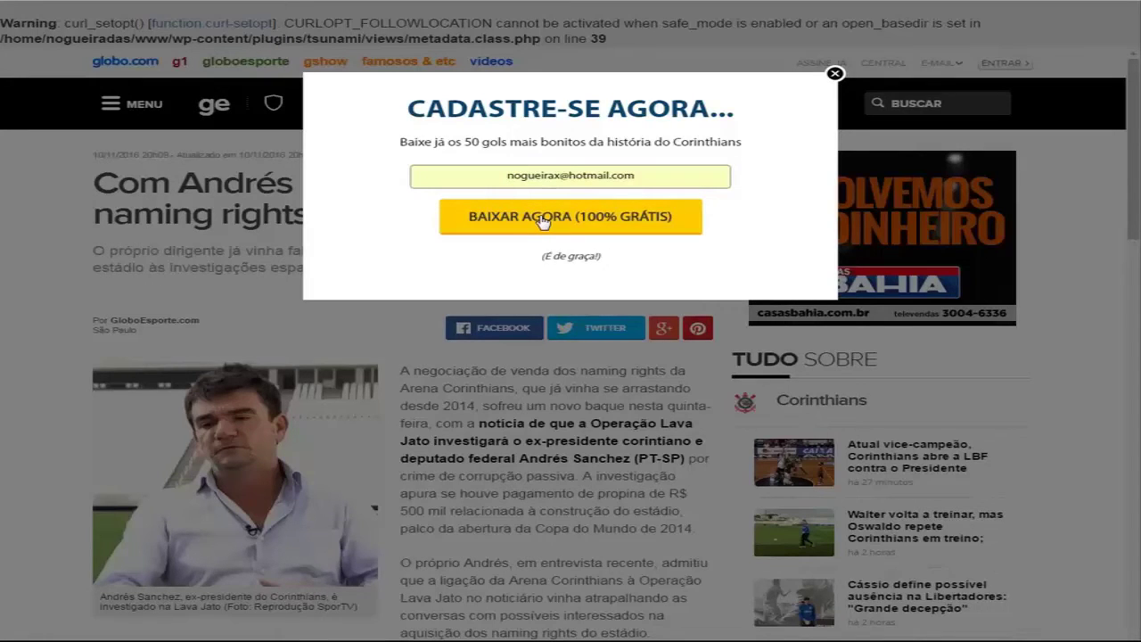
{"action": "left_click", "coordinate": [543, 221]}
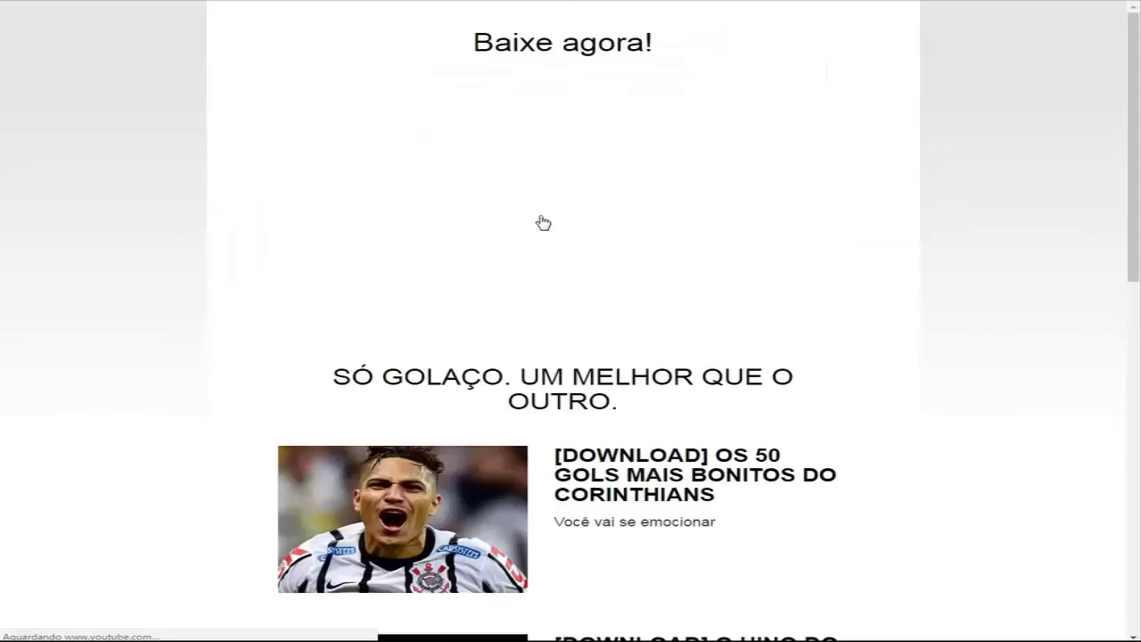
Step: Copy the Passo 1 share link shown under the share-with-3-people unlock requirement
{"action": "scroll", "coordinate": [543, 222], "scroll_direction": "down", "scroll_amount": 2}
{"action": "scroll", "coordinate": [543, 221], "scroll_direction": "down", "scroll_amount": 5}
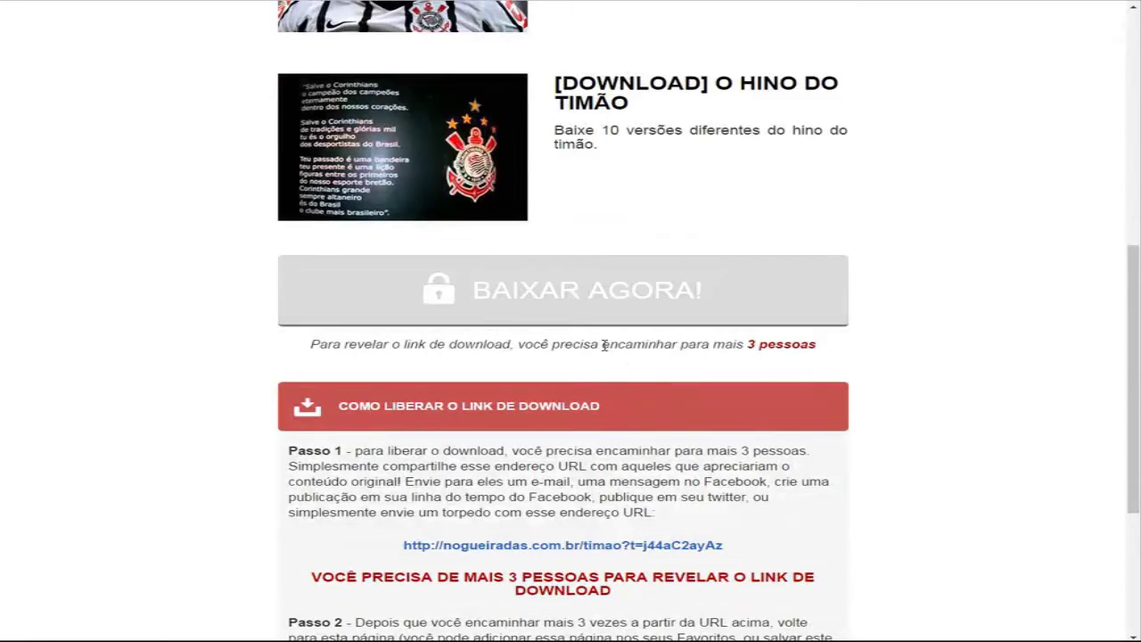
{"action": "left_click_drag", "start_coordinate": [602, 346], "coordinate": [813, 350]}
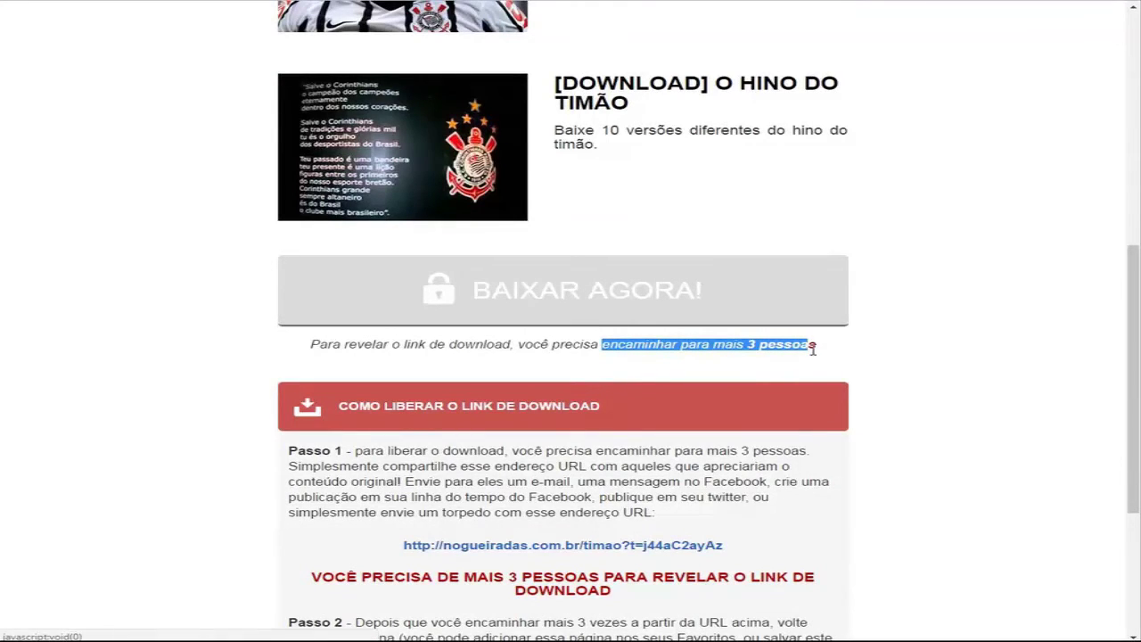
{"action": "left_click_drag", "start_coordinate": [753, 544], "coordinate": [405, 544]}
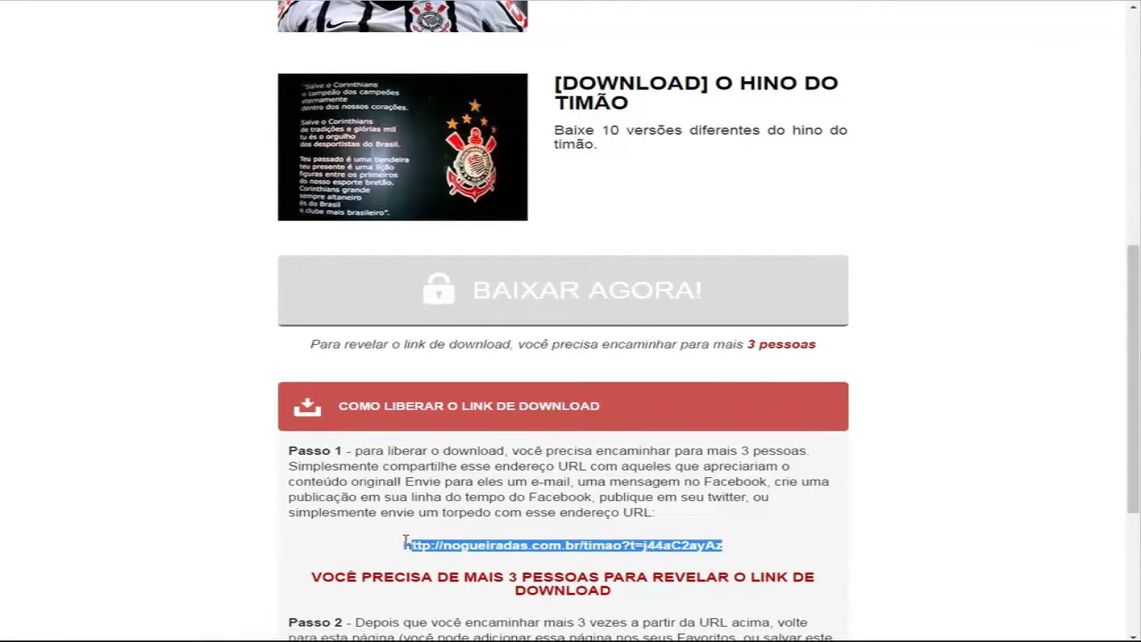
{"action": "right_click", "coordinate": [429, 549]}
{"action": "left_click", "coordinate": [451, 489]}
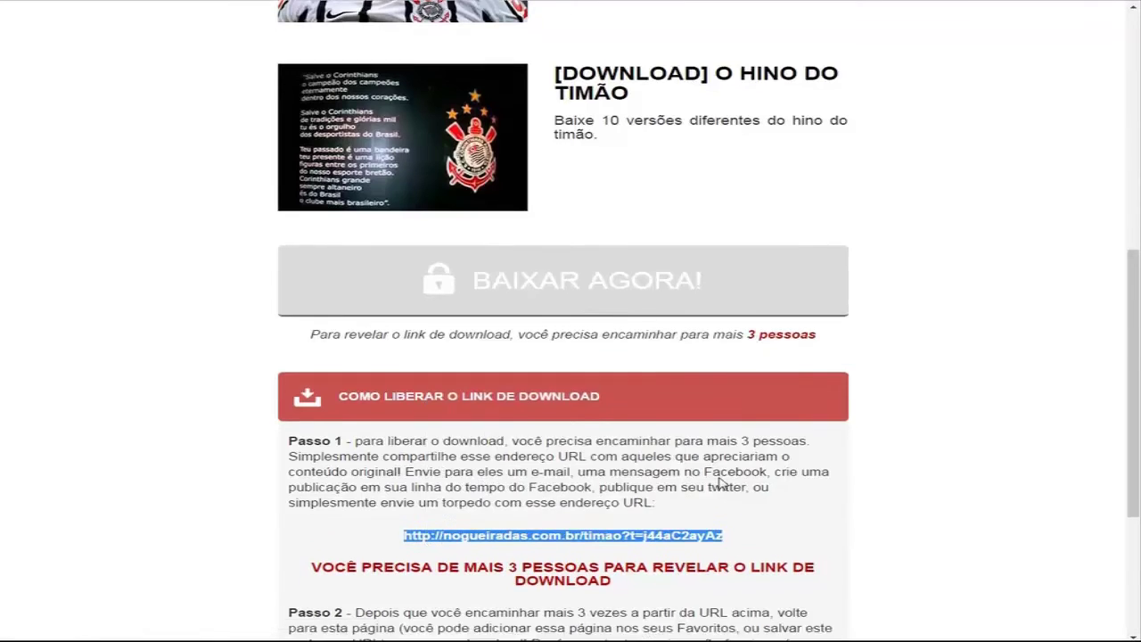
Step: Load the copied share link in a new browser tab to test the share lock
{"action": "scroll", "coordinate": [721, 481], "scroll_direction": "down", "scroll_amount": 3}
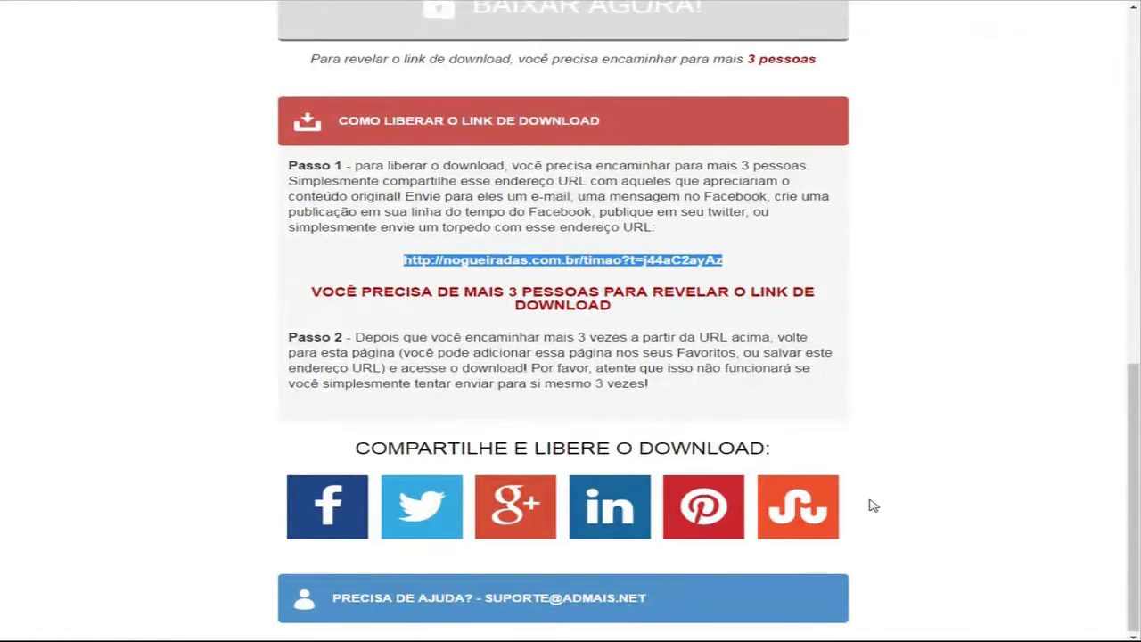
{"action": "scroll", "coordinate": [869, 504], "scroll_direction": "up", "scroll_amount": 10}
{"action": "scroll", "coordinate": [838, 359], "scroll_direction": "down", "scroll_amount": 10}
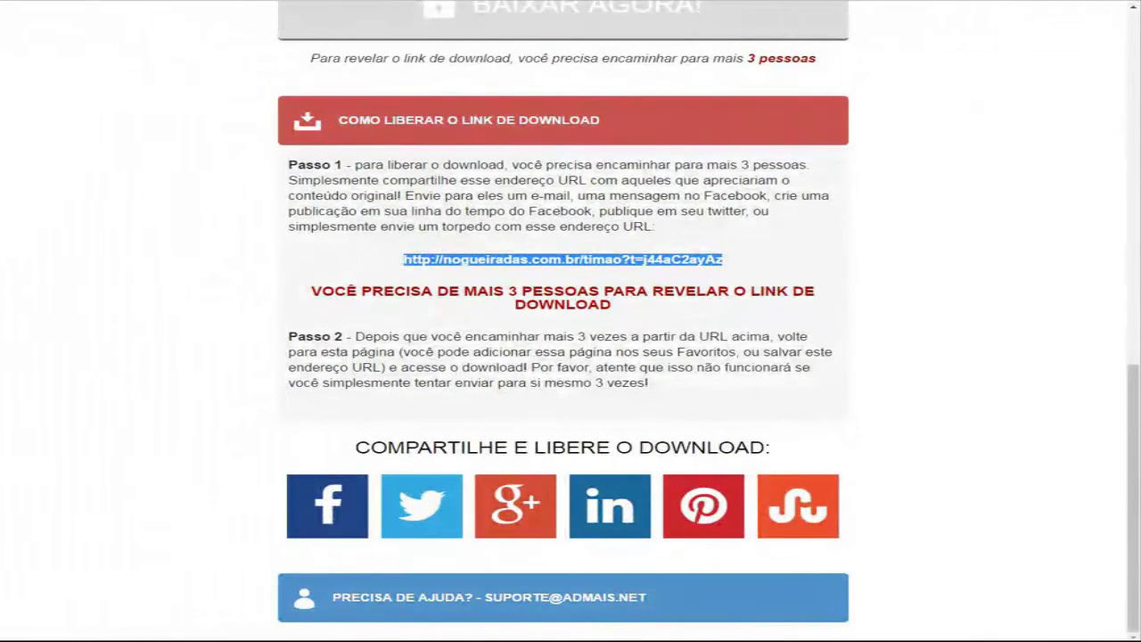
{"action": "key", "text": "ctrl+c"}
{"action": "key", "text": "ctrl+t"}
{"action": "key", "text": "ctrl+v"}
{"action": "key", "text": "Return"}
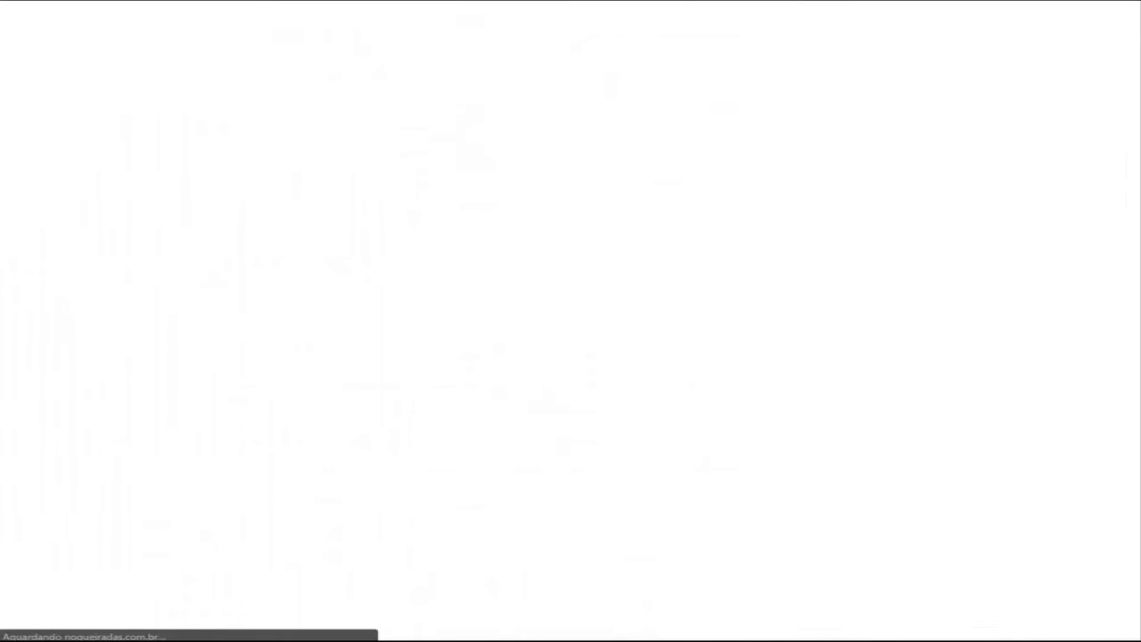